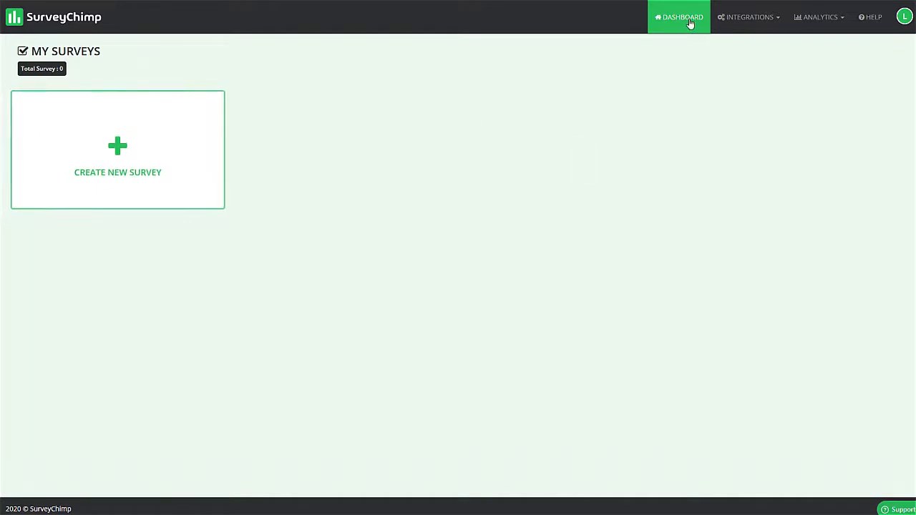
left_click(752, 22)
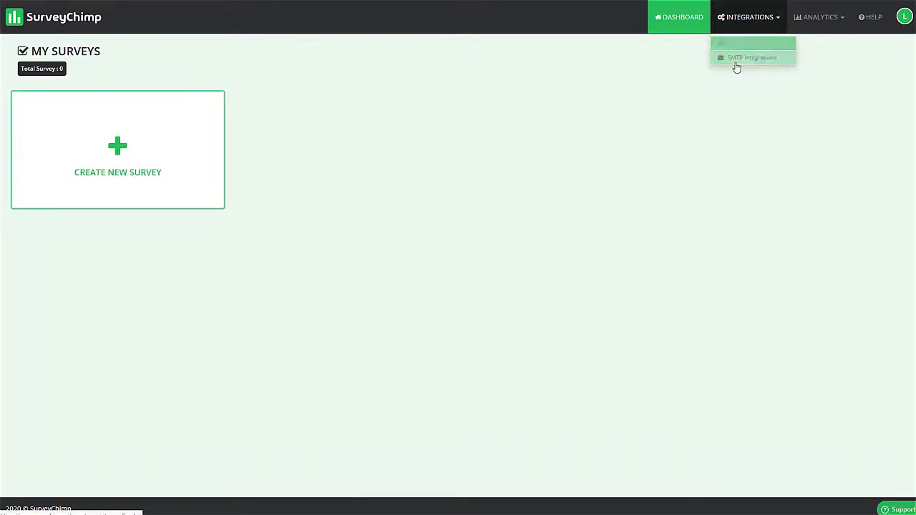
left_click(819, 17)
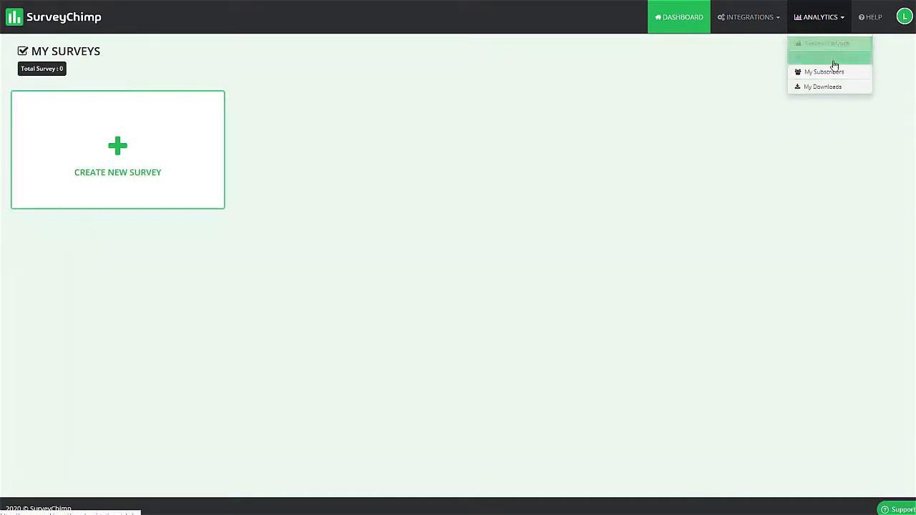
left_click(712, 119)
- Open the API integrations page and examine the available Facebook, autoresponder, webinar and other integrations
left_click(748, 25)
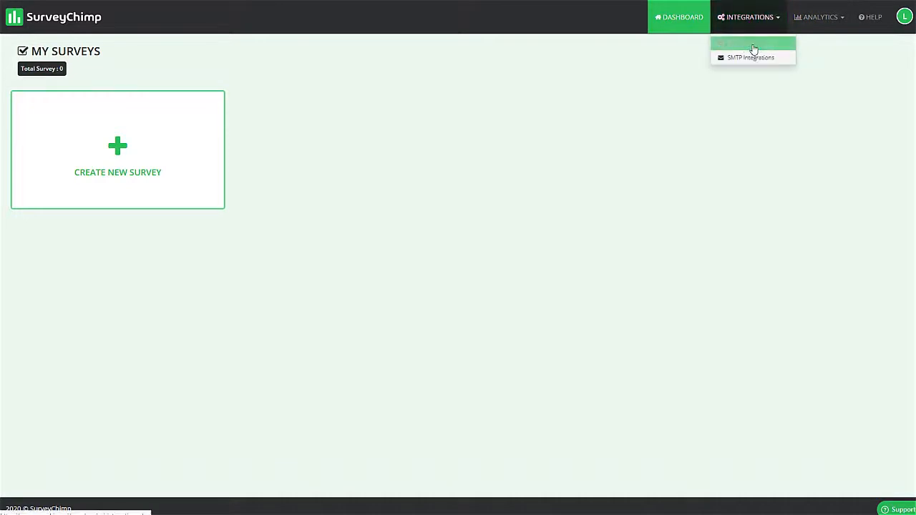
left_click(746, 45)
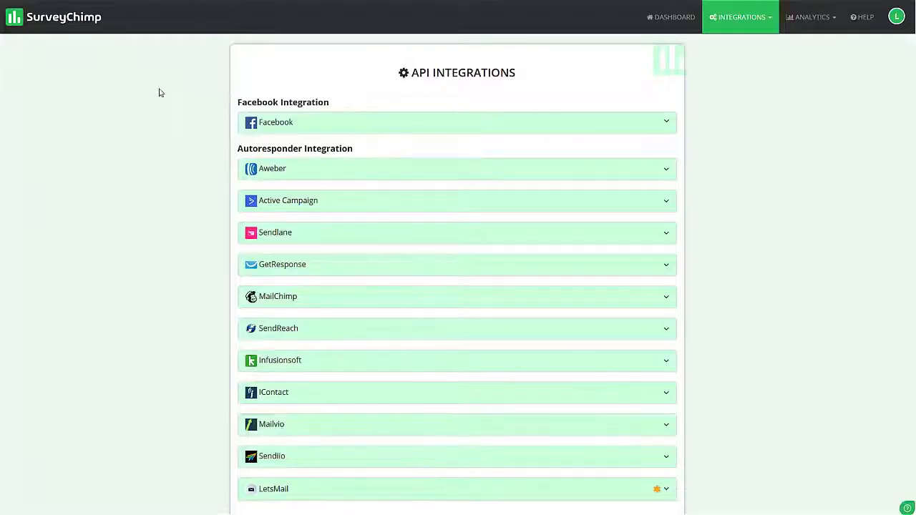
scroll(661, 194, "down", 3)
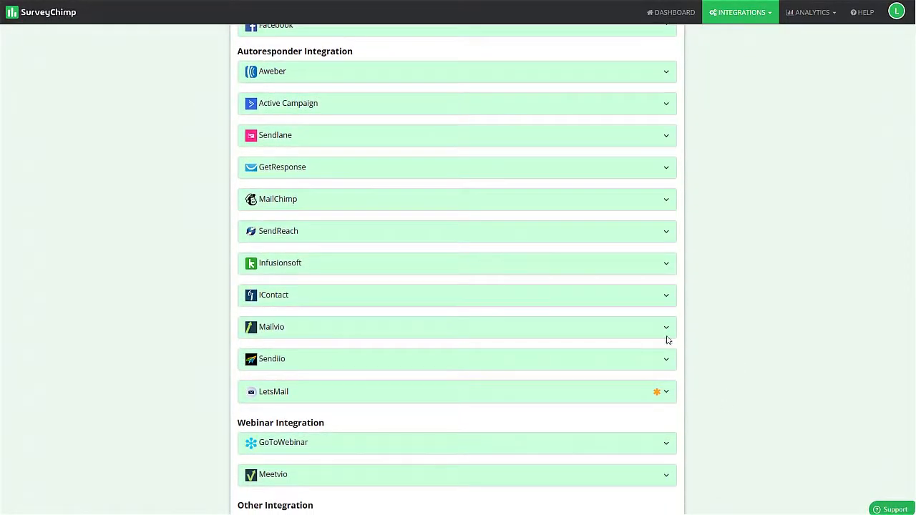
scroll(131, 204, "down", 2)
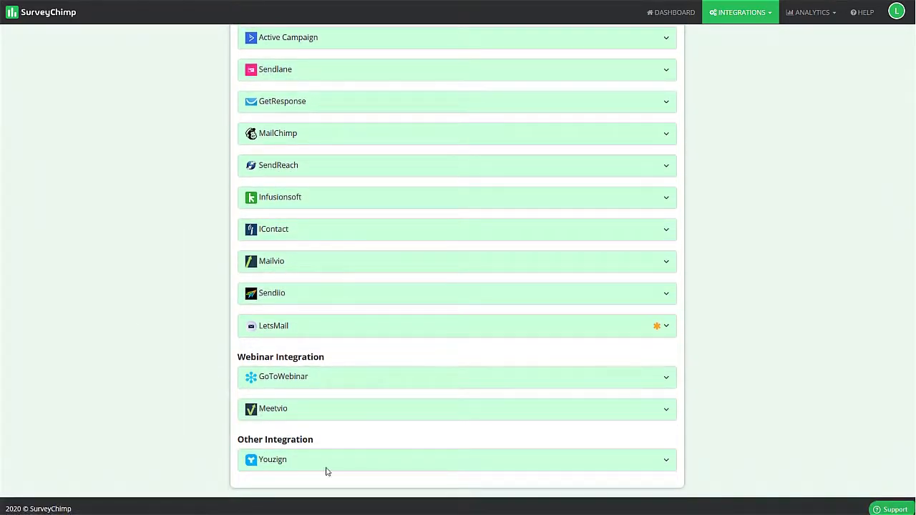
scroll(193, 401, "up", 1)
scroll(187, 322, "up", 1)
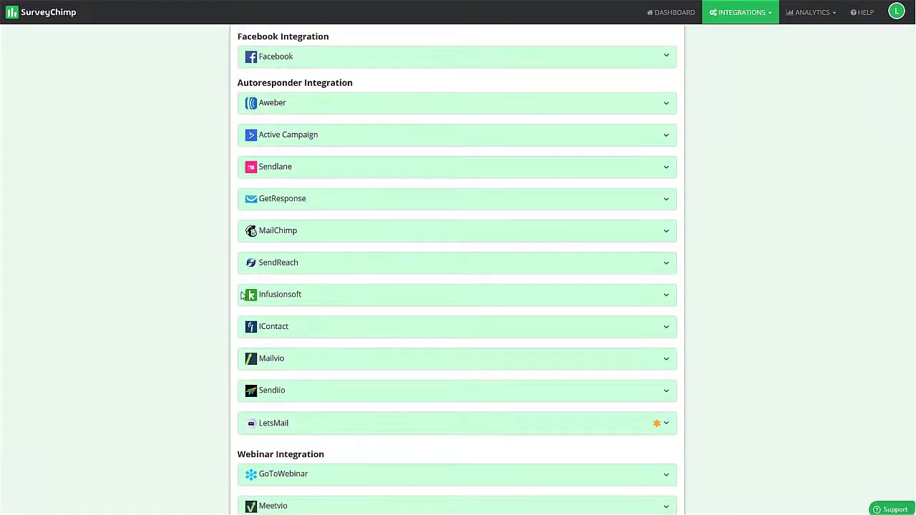
scroll(197, 257, "down", 2)
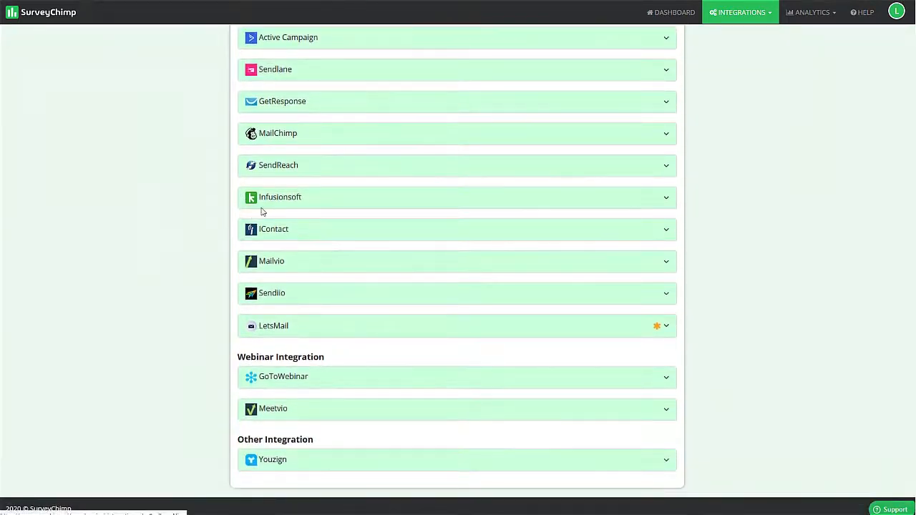
scroll(262, 212, "up", 2)
scroll(448, 244, "up", 2)
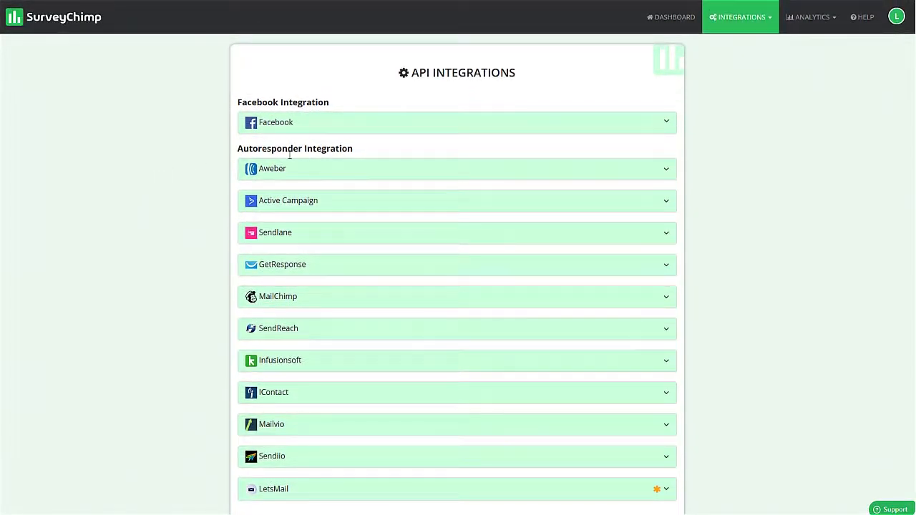
- Open the SMTP integrations page and examine the settings it requires
left_click(740, 17)
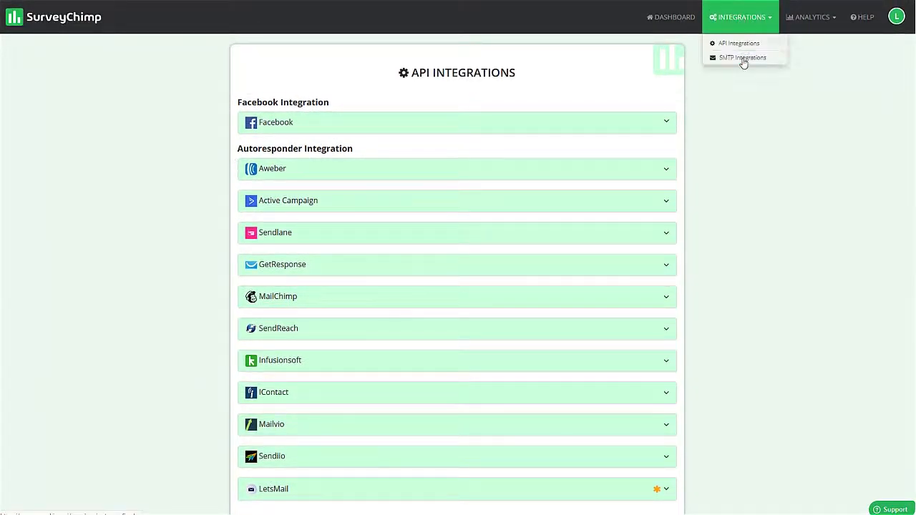
left_click(742, 60)
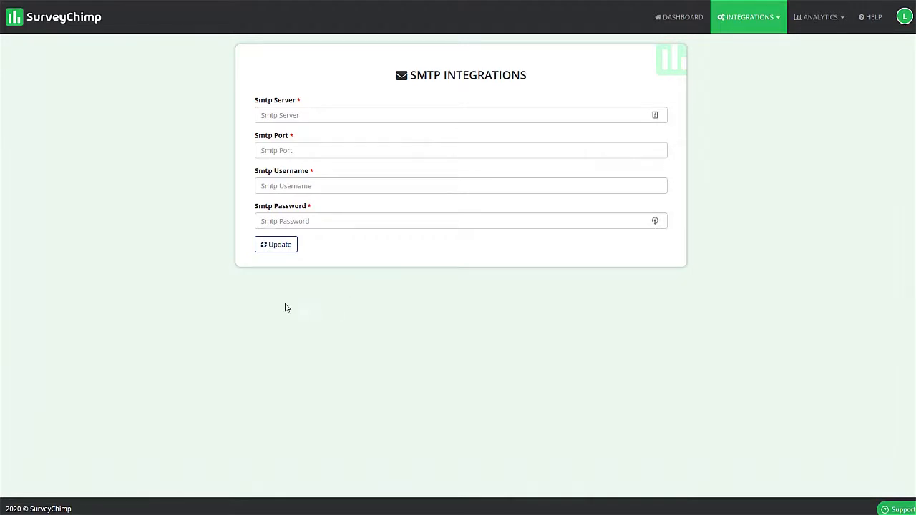
- Start a new survey from the dashboard and name it "demo survey"
left_click(677, 17)
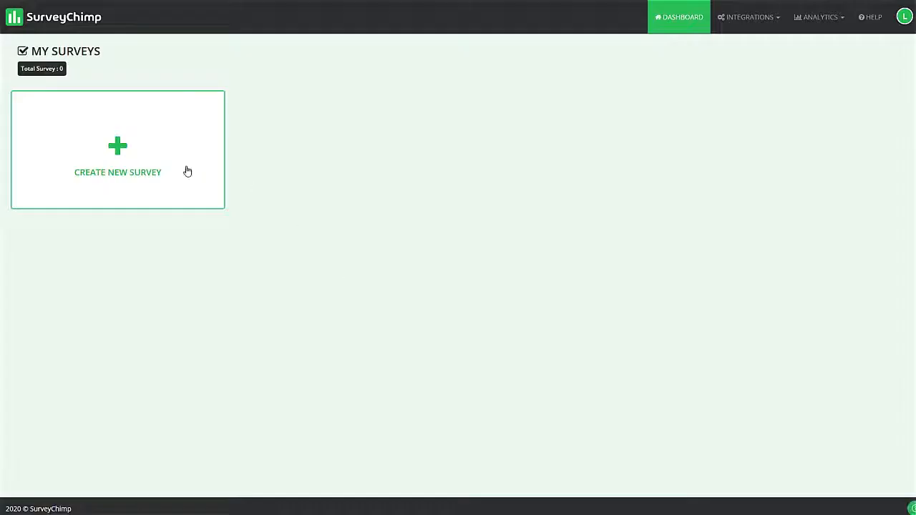
left_click(118, 144)
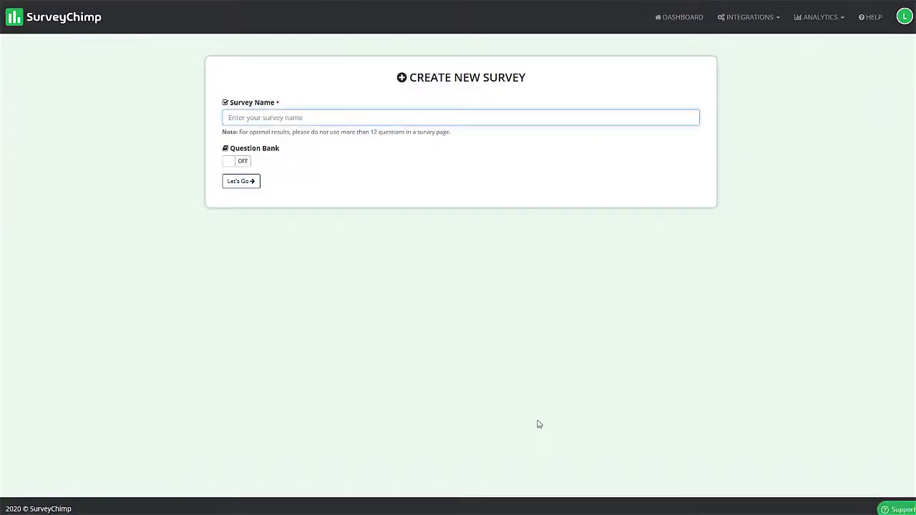
type("demo survey")
left_click(363, 166)
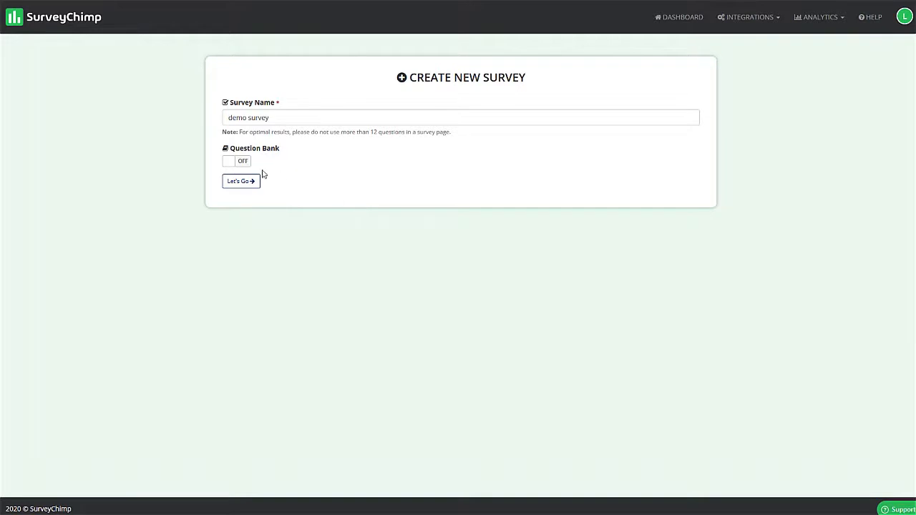
- Enable the question bank, select Customer Feedback questions on overall satisfaction, value for money and other comments, and proceed with the survey
left_click(235, 163)
scroll(448, 159, "down", 1)
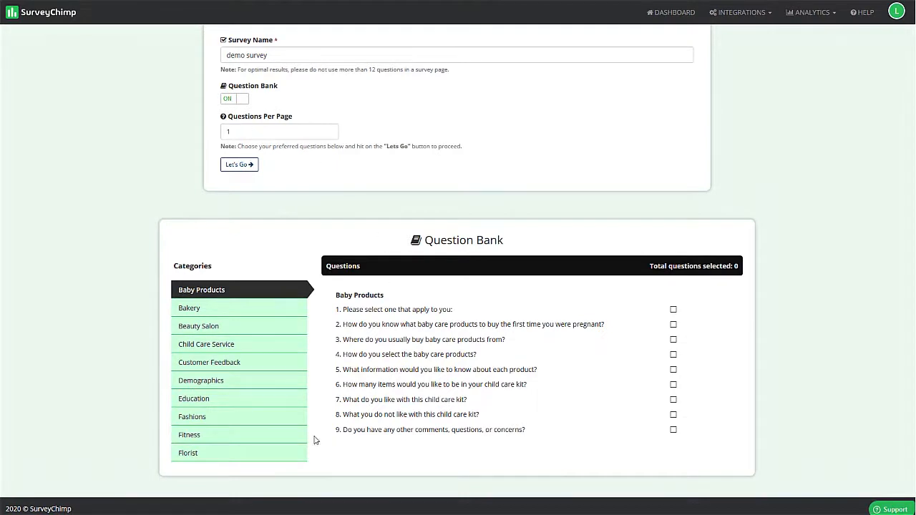
left_click(215, 362)
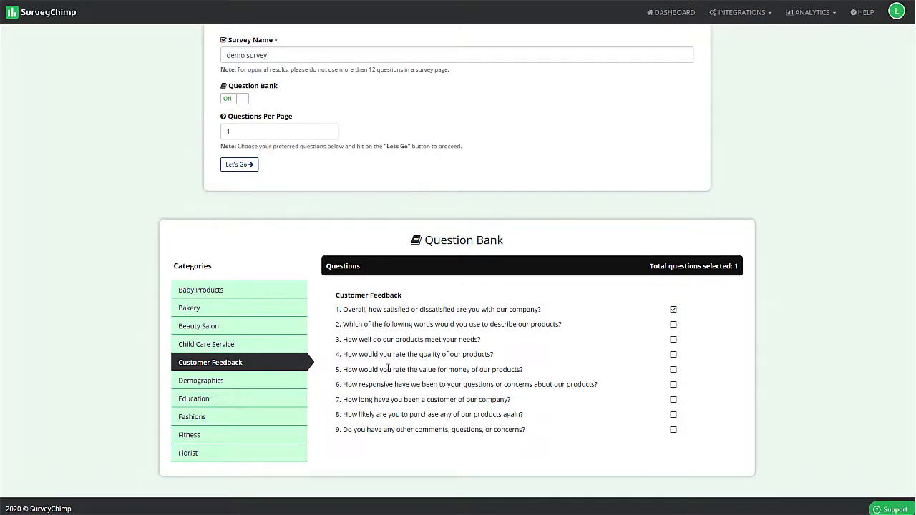
left_click(673, 369)
scroll(293, 238, "up", 1)
left_click(239, 227)
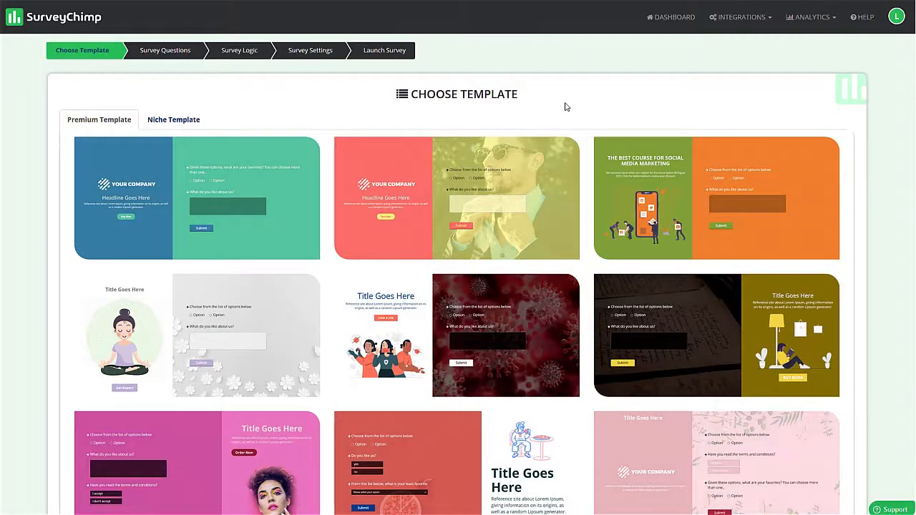
- Browse the premium and niche templates and choose the design with the dark headphones background
scroll(694, 245, "down", 3)
scroll(654, 370, "up", 3)
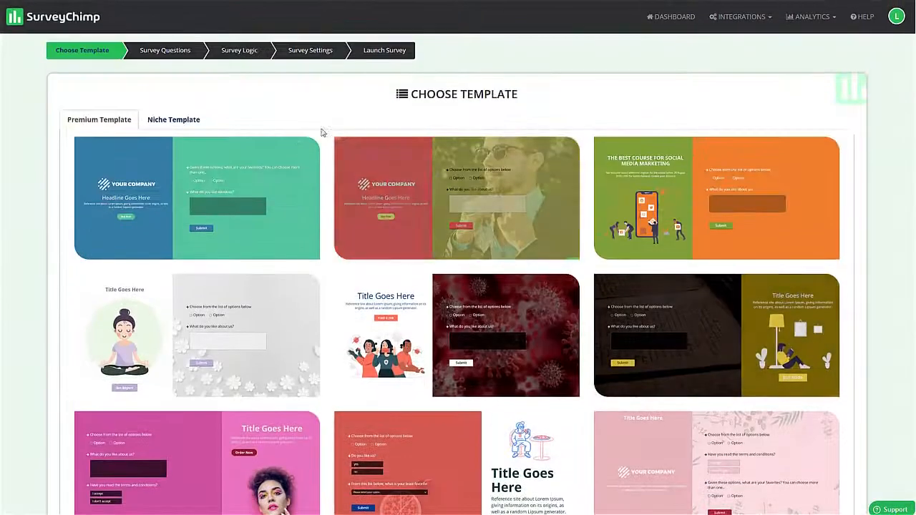
left_click(172, 121)
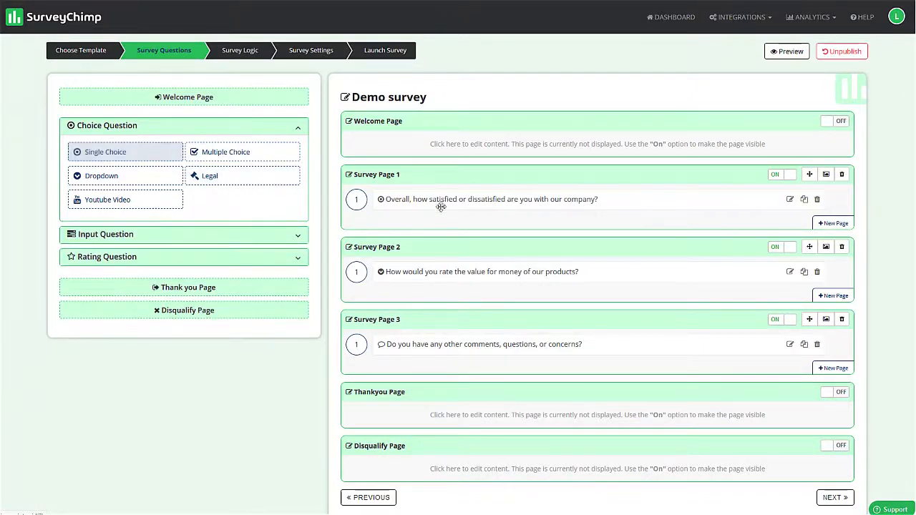
- Look at the Single Choice question editor and close it without adding the question
left_click(121, 152)
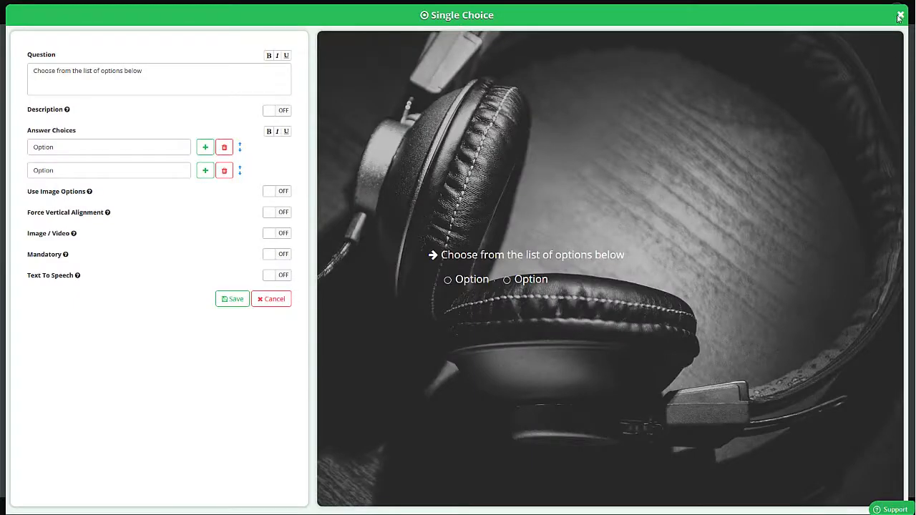
left_click(900, 16)
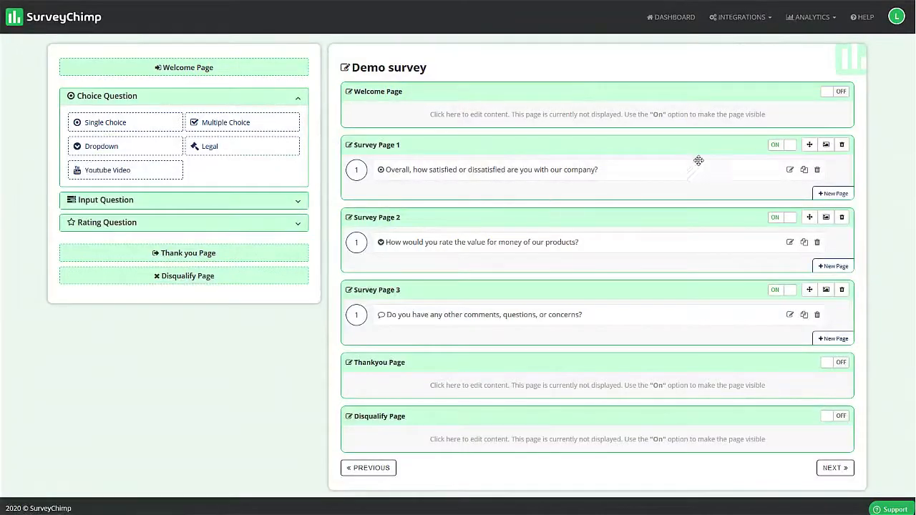
scroll(81, 287, "up", 1)
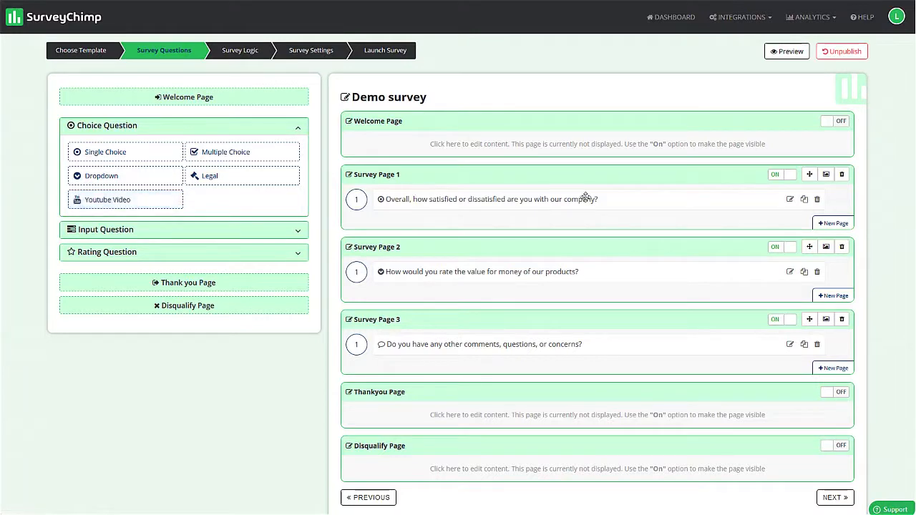
- Look through the input and rating question types, including the Smiley question editor, without adding a question
left_click(112, 234)
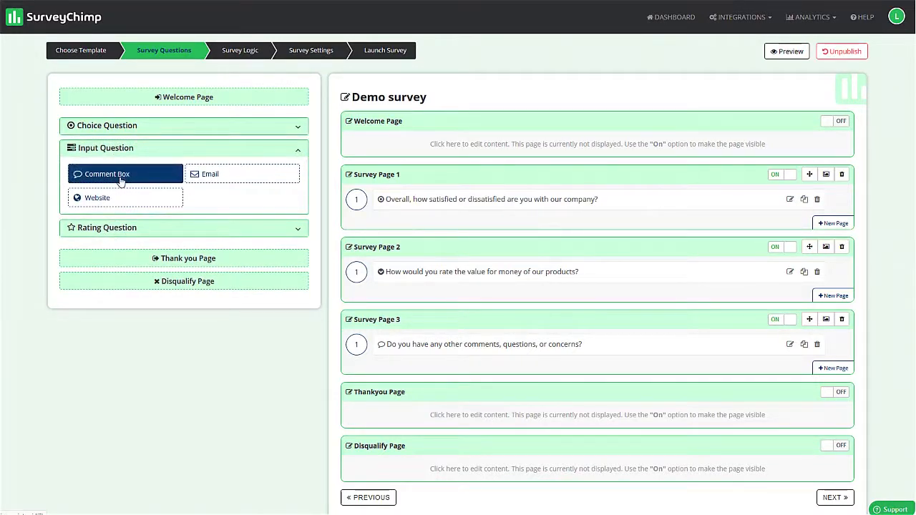
left_click(121, 229)
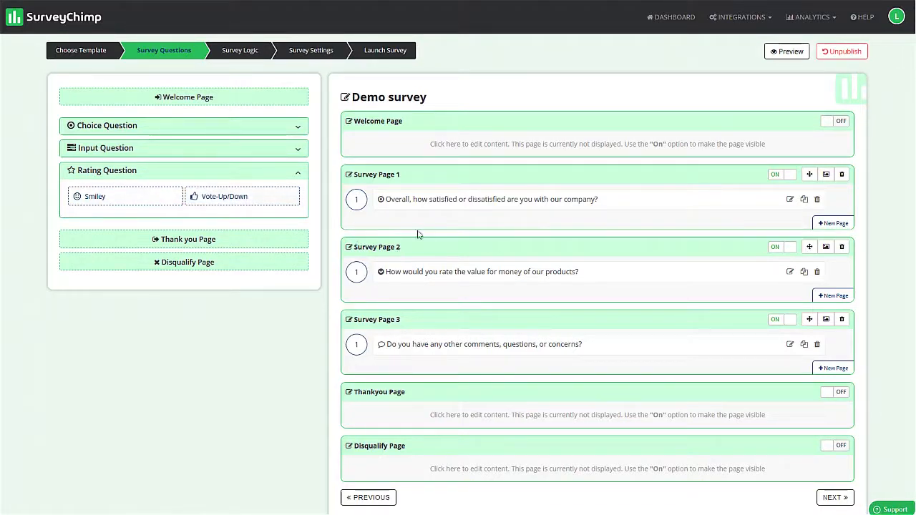
left_click_drag(113, 209, 404, 292)
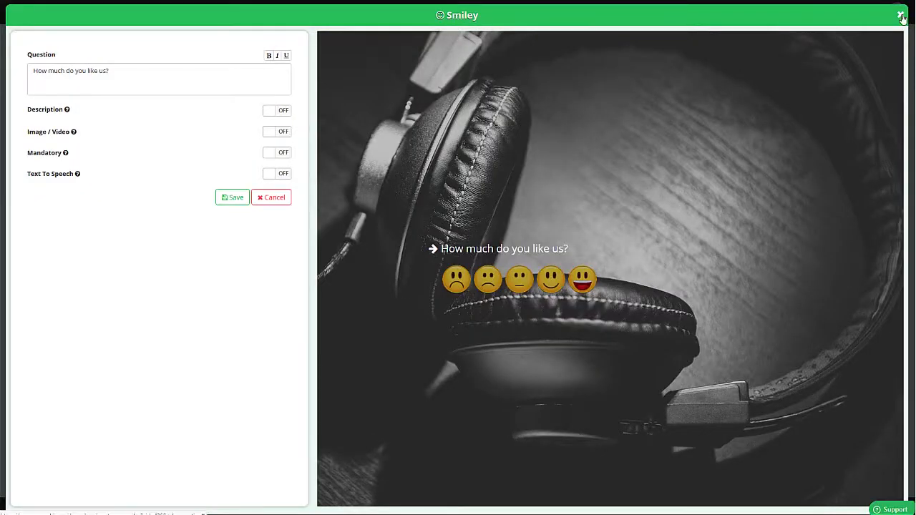
left_click(900, 15)
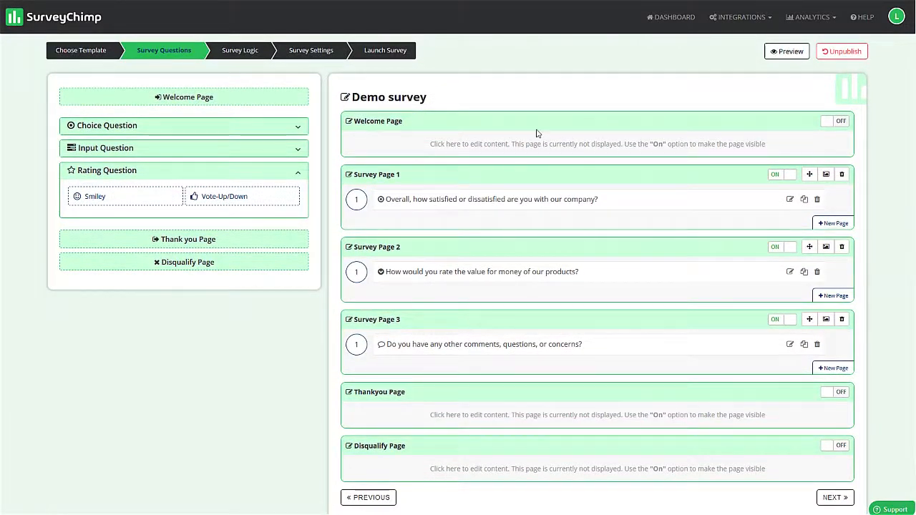
- Turn on the Welcome Page and replace its first heading with "Let us know what you think of our business"
left_click(834, 127)
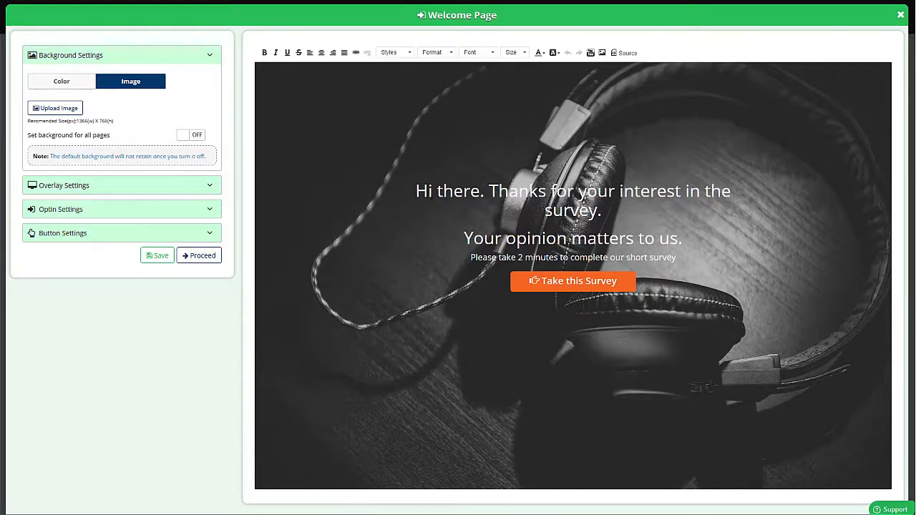
left_click_drag(416, 191, 607, 209)
key("BackSpace")
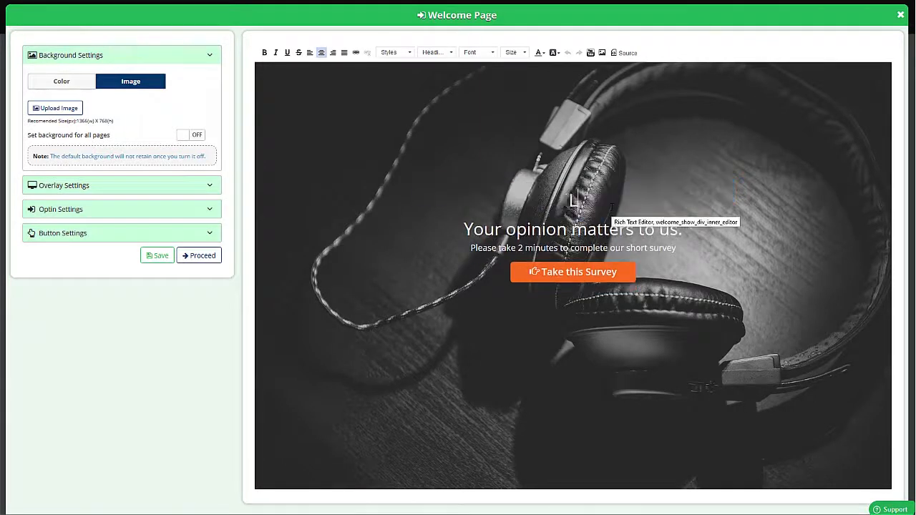
type("Let us know what uyo")
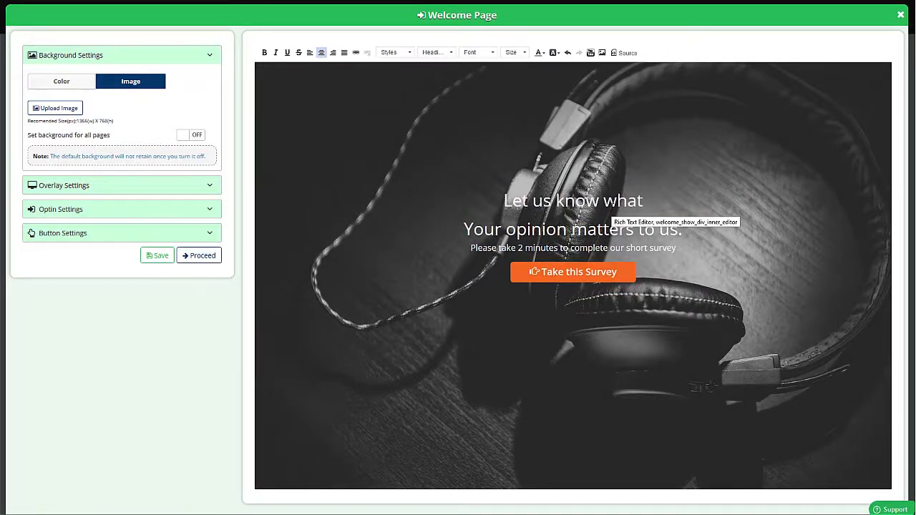
key("BackSpace")
key("BackSpace")
key("BackSpace")
type("you thi")
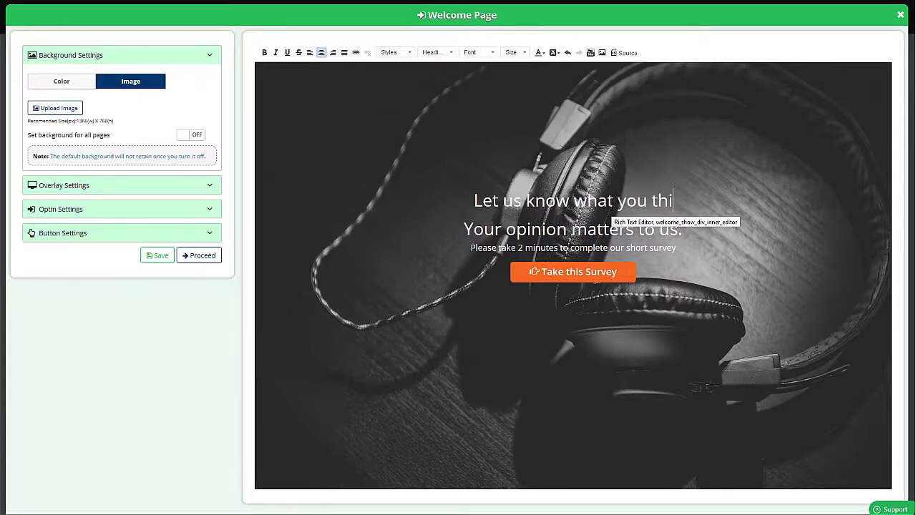
type("nk of our business")
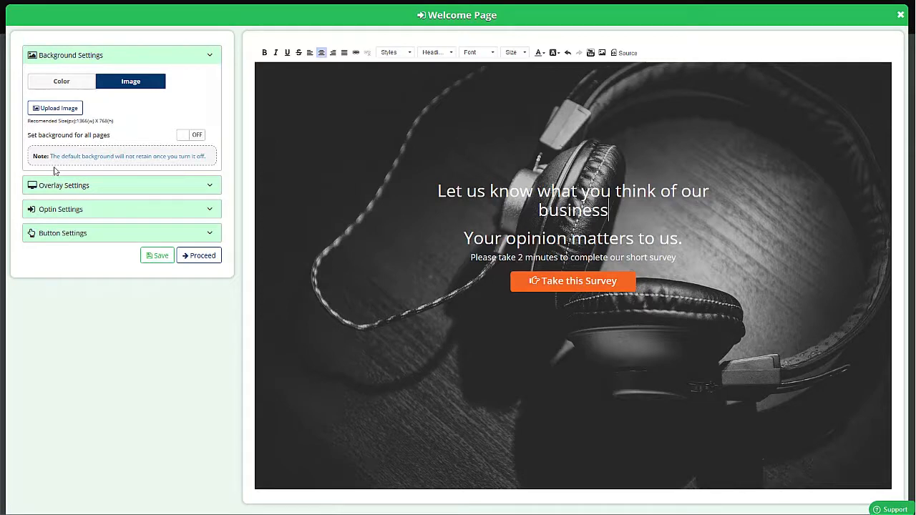
- Check the welcome page's button and overlay settings, and switch its background from an image to a solid colour
left_click(68, 234)
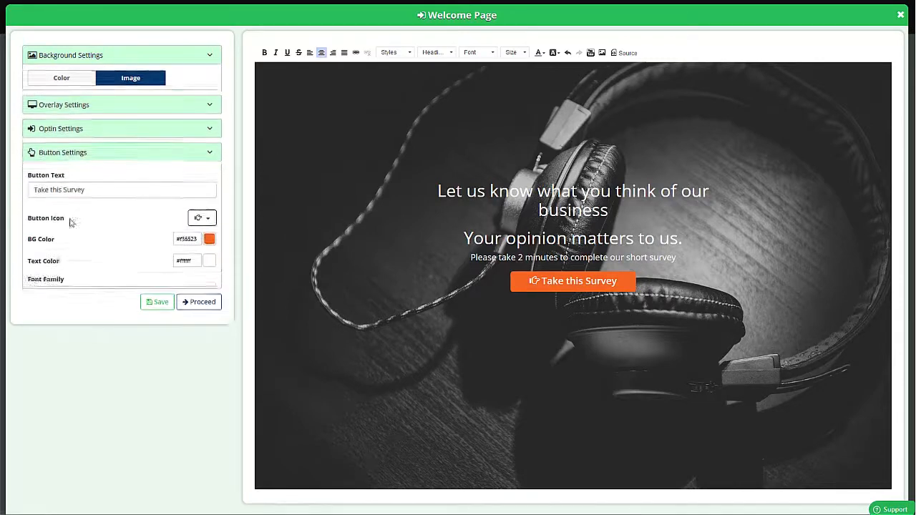
left_click(80, 81)
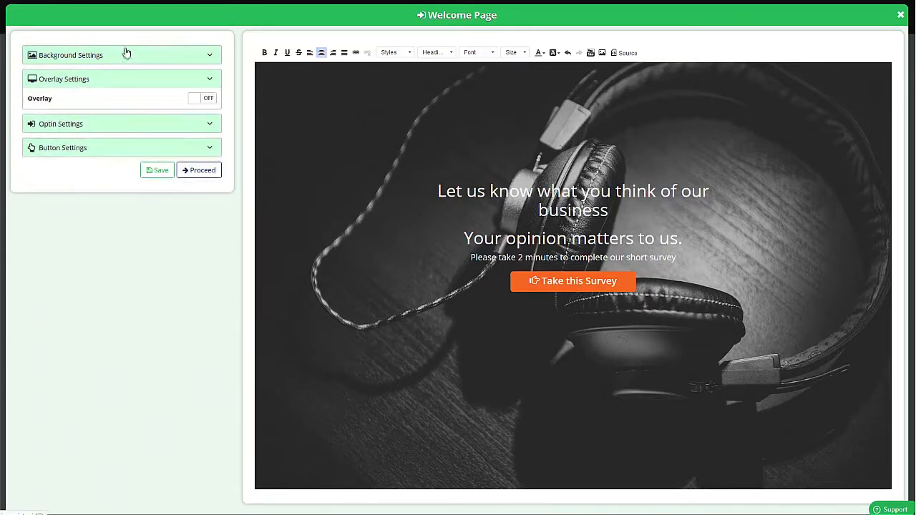
left_click(81, 61)
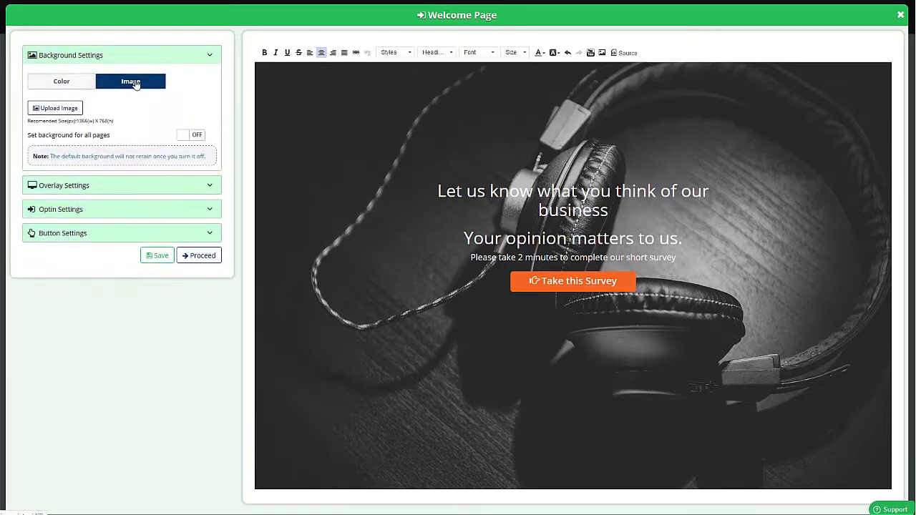
left_click(73, 81)
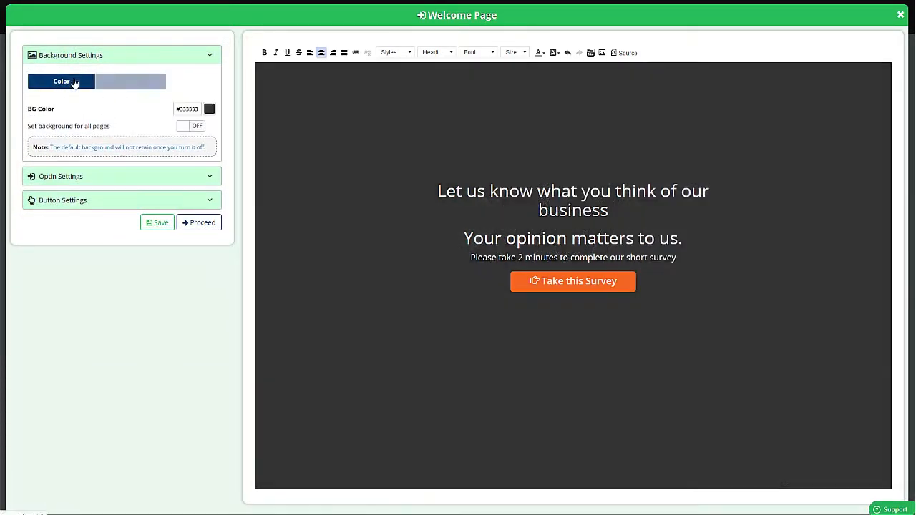
- Set the welcome page's background colour to #2b2b2b and apply that background to all pages
left_click(209, 111)
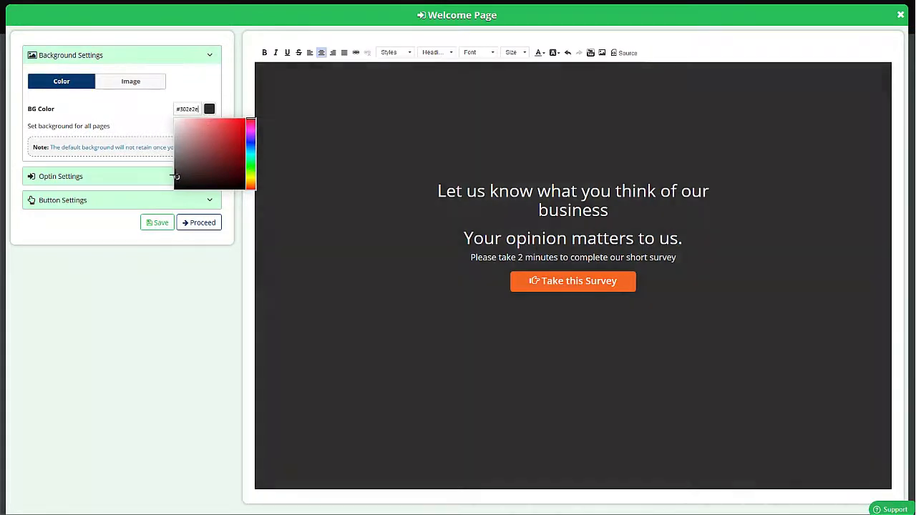
left_click(173, 178)
left_click(196, 90)
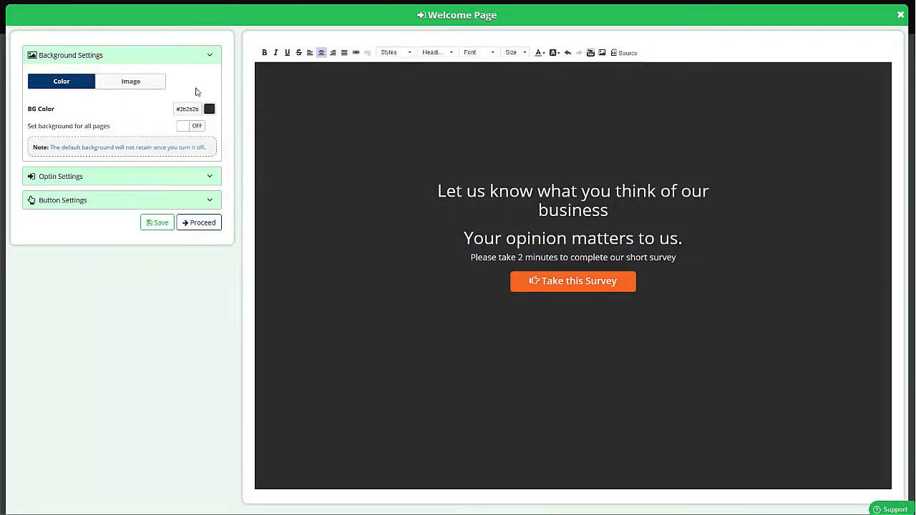
left_click(189, 127)
- Turn on the welcome page's opt-in form and include a First Name field with the placeholder "Enter first name"
left_click(151, 180)
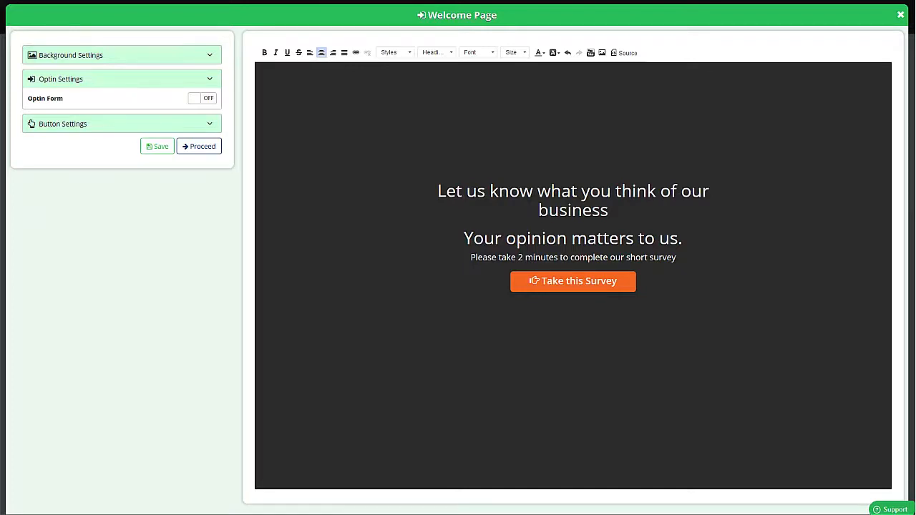
left_click(208, 98)
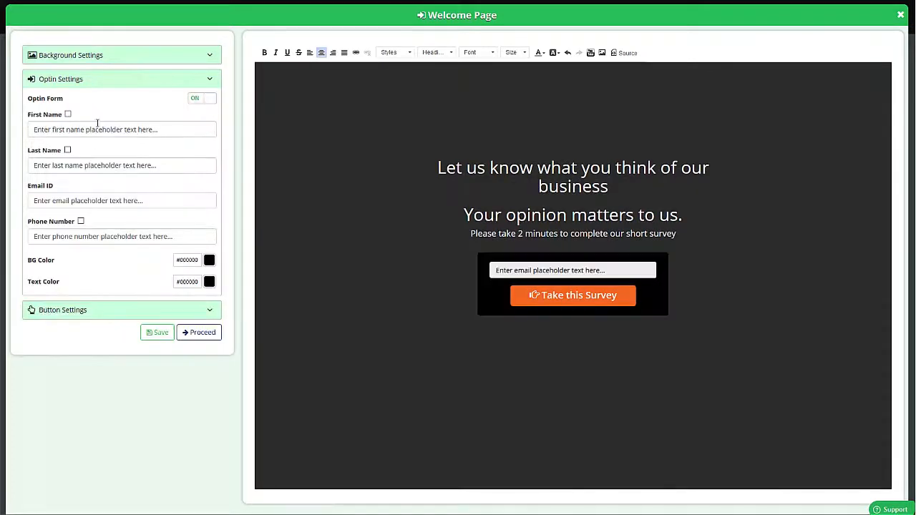
left_click(67, 115)
double_click(106, 130)
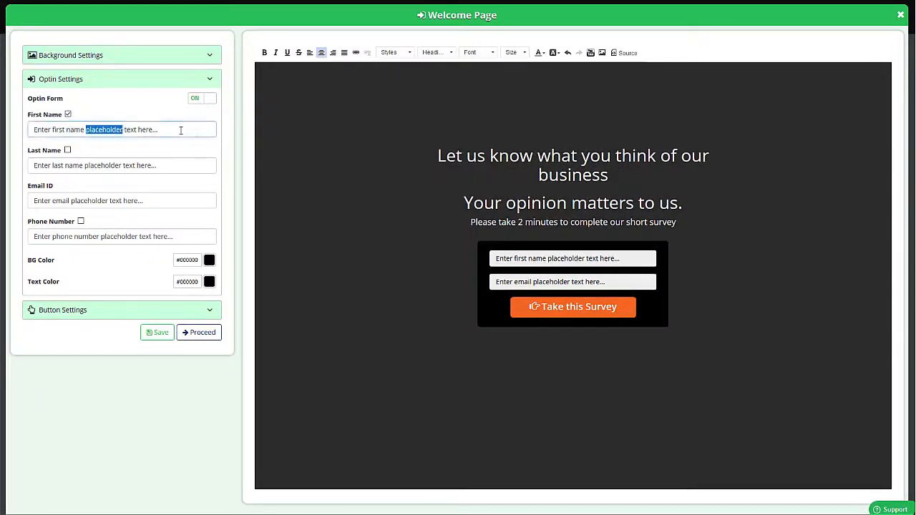
left_click(180, 130, "shift")
key("BackSpace")
- Shorten the opt-in form's email placeholder to "Enter email"
double_click(73, 201)
left_click(203, 202, "shift")
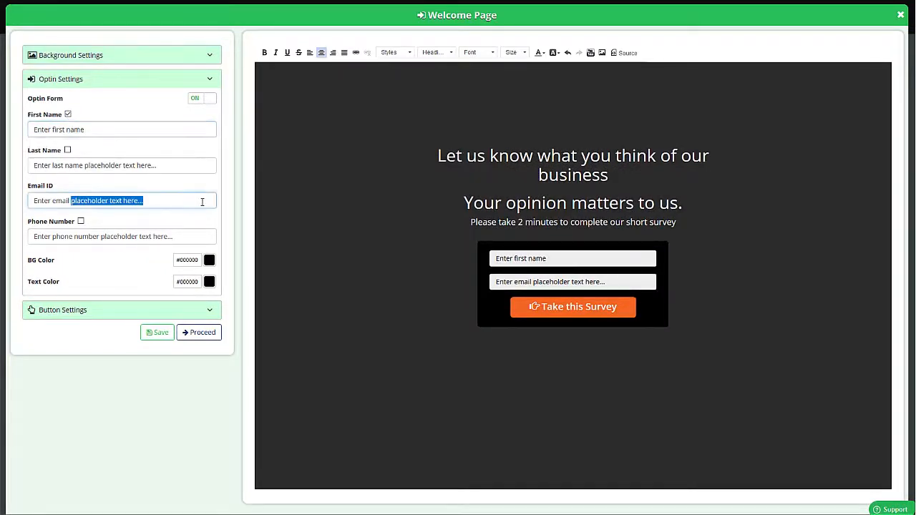
key("BackSpace")
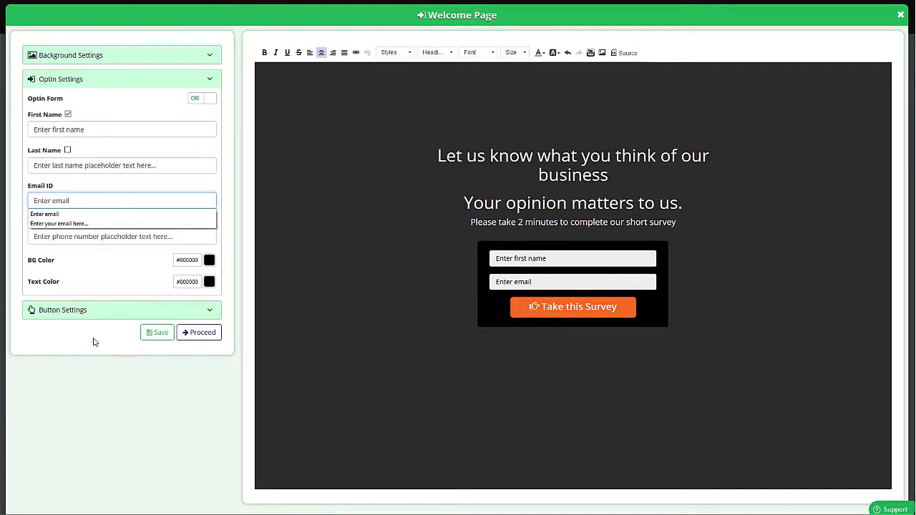
- Save the welcome page and return to the survey questions
left_click(168, 339)
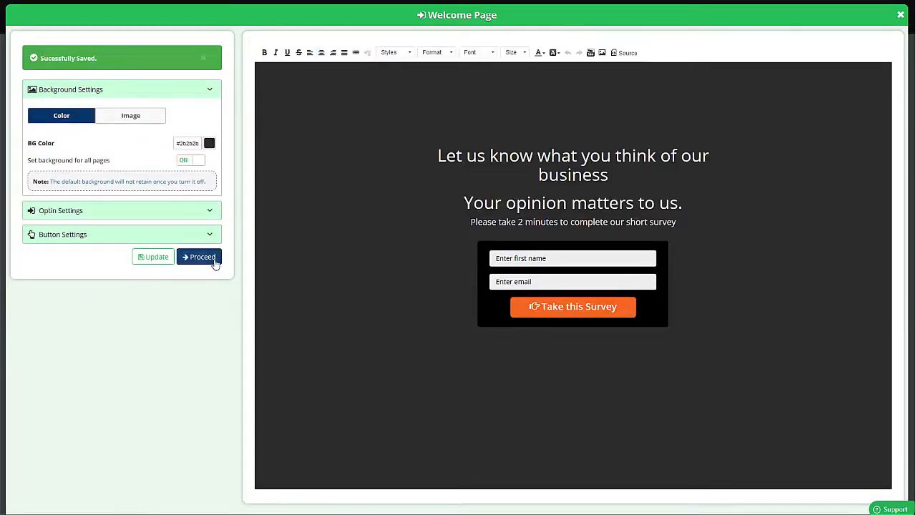
left_click(212, 261)
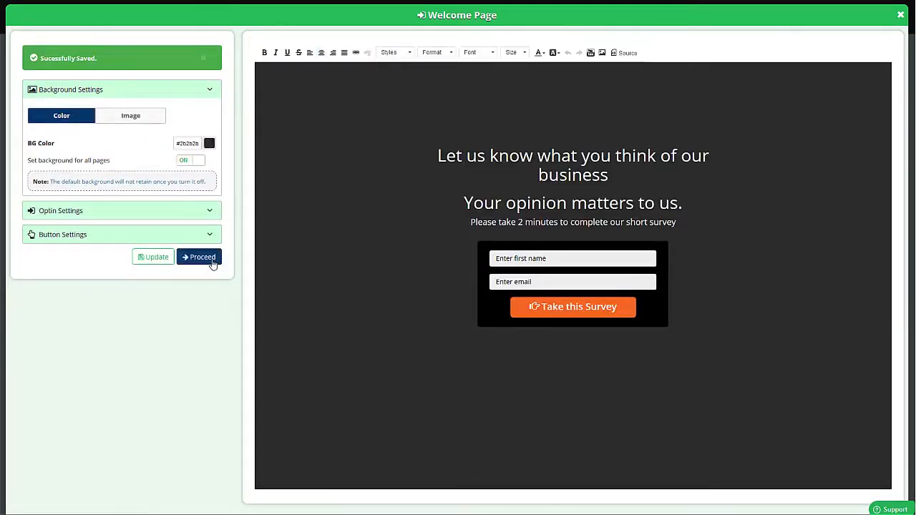
left_click(627, 52)
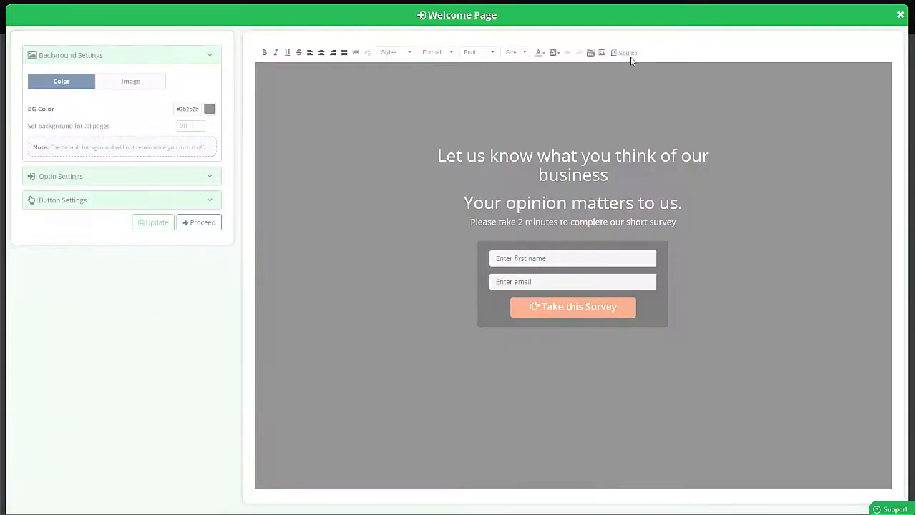
left_click(645, 89)
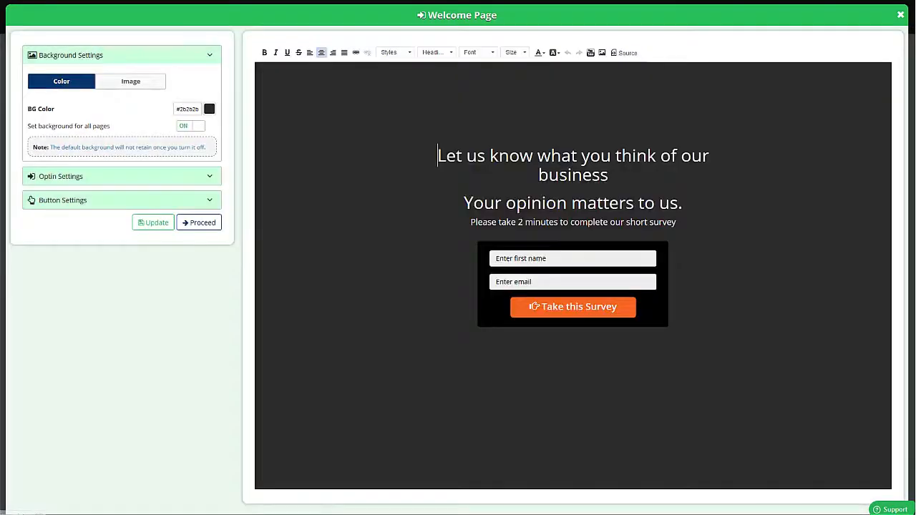
left_click(200, 225)
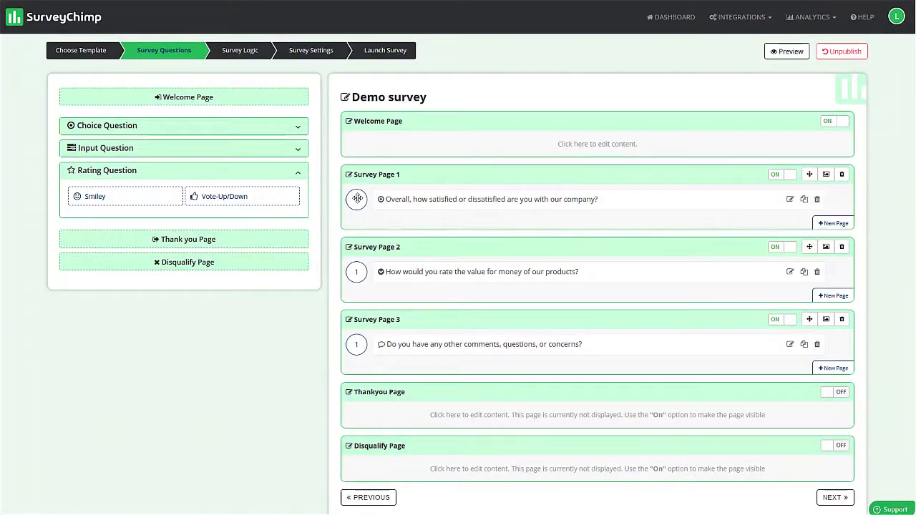
- Open the company satisfaction question on Survey Page 1 for editing and force vertical alignment of its answer choices
left_click(790, 199)
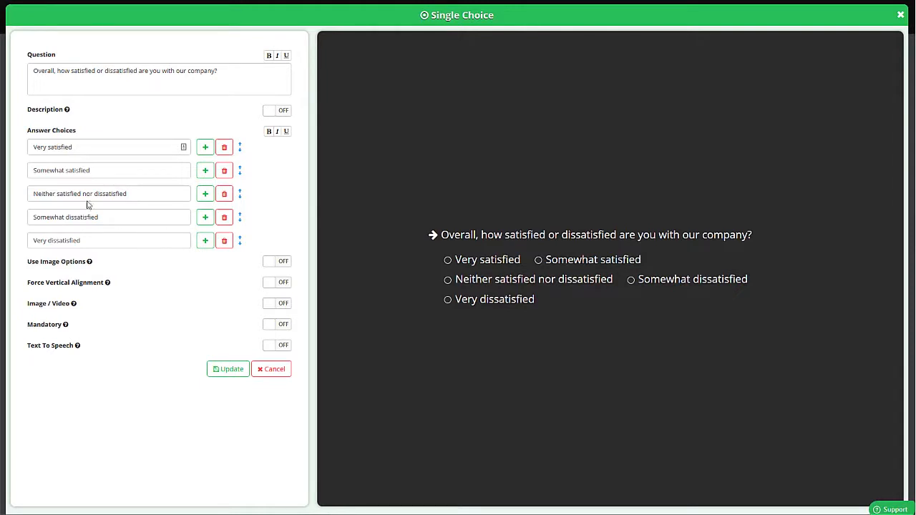
left_click(283, 284)
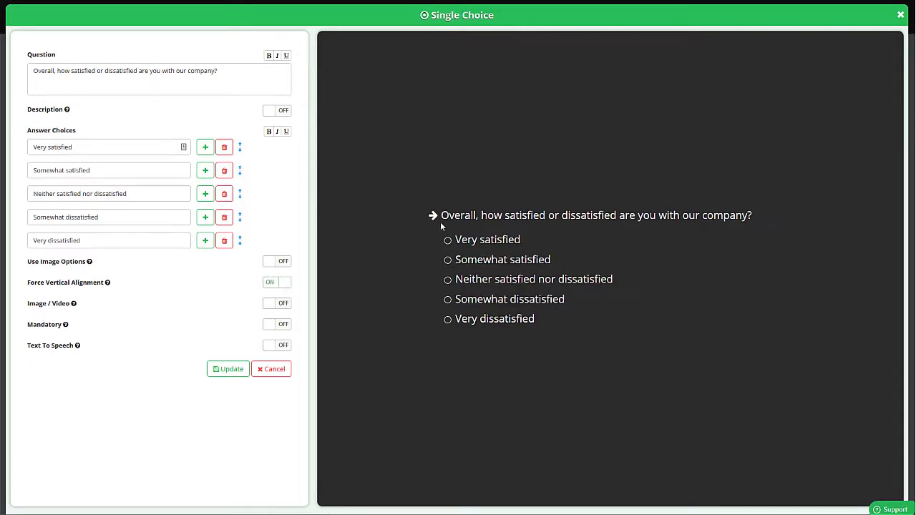
- Try the image options and the Image / Video setting on the satisfaction question, switching each off again
left_click(282, 264)
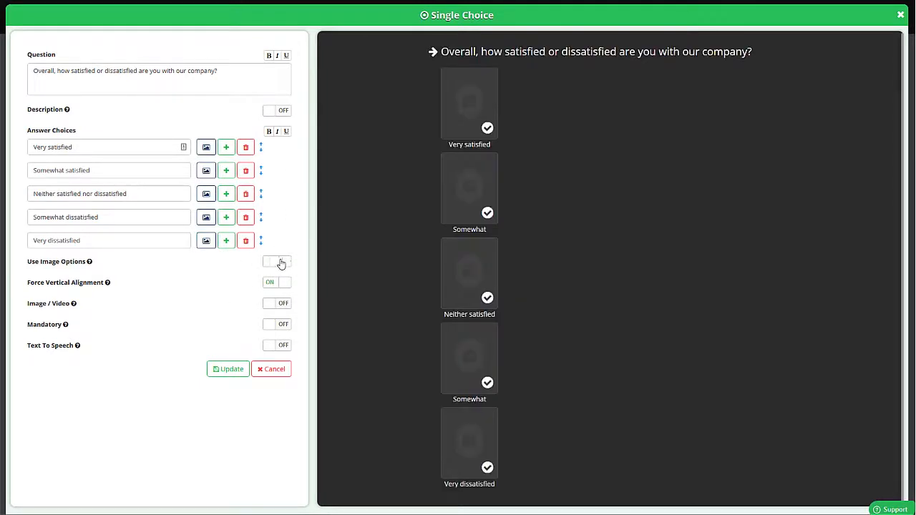
left_click(281, 263)
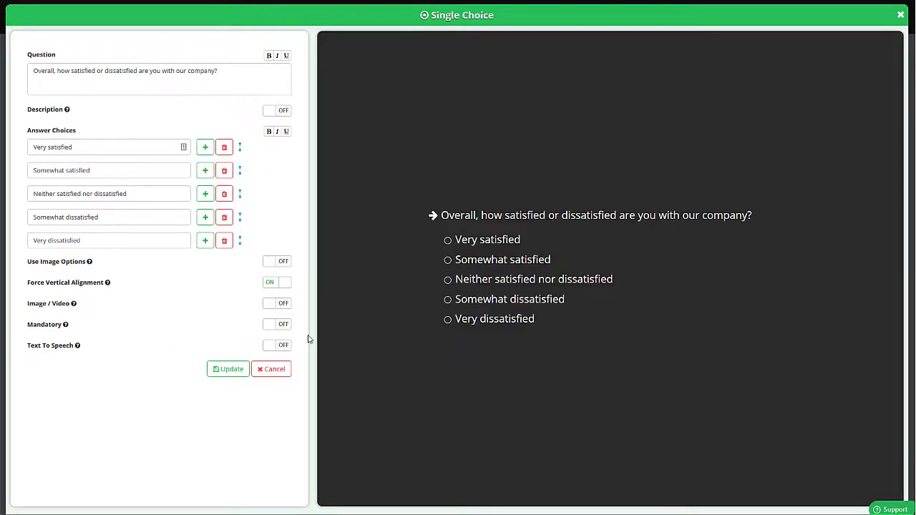
left_click(283, 306)
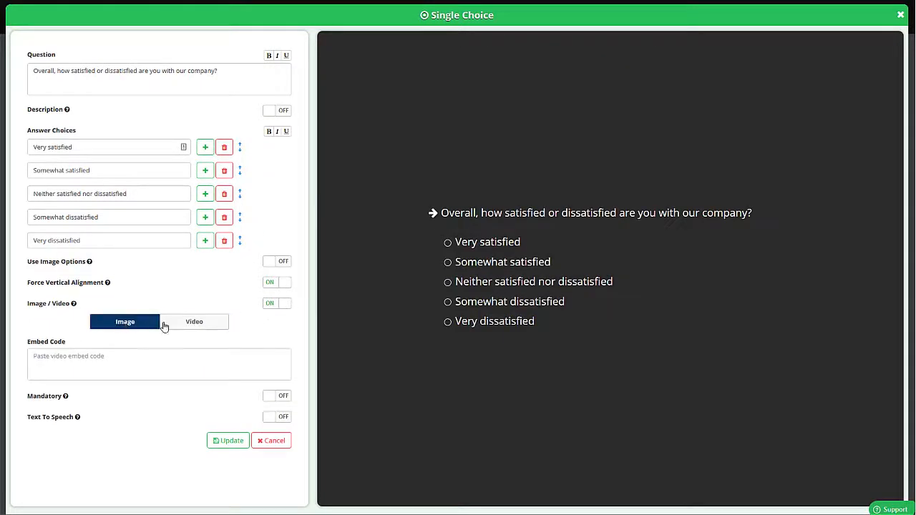
left_click(280, 307)
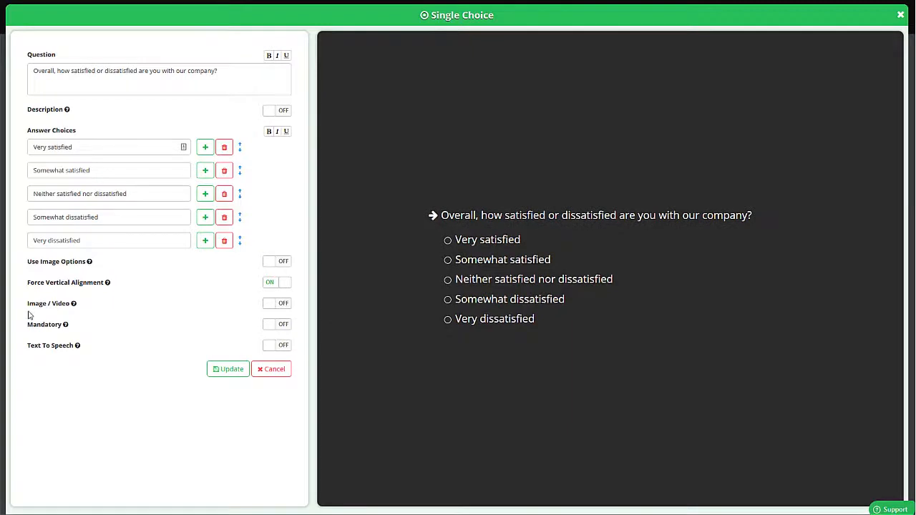
- Make the satisfaction question mandatory, enable Text To Speech in API Mode, and update the question
left_click(277, 328)
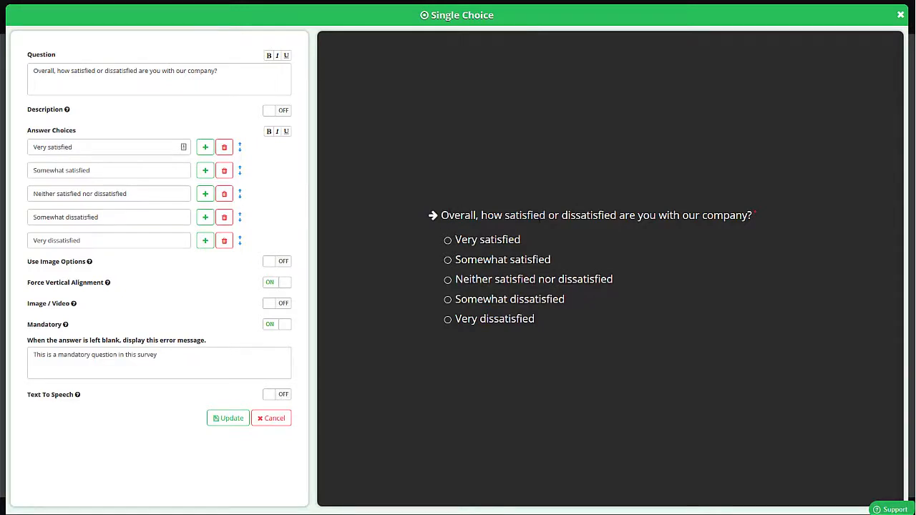
left_click(283, 395)
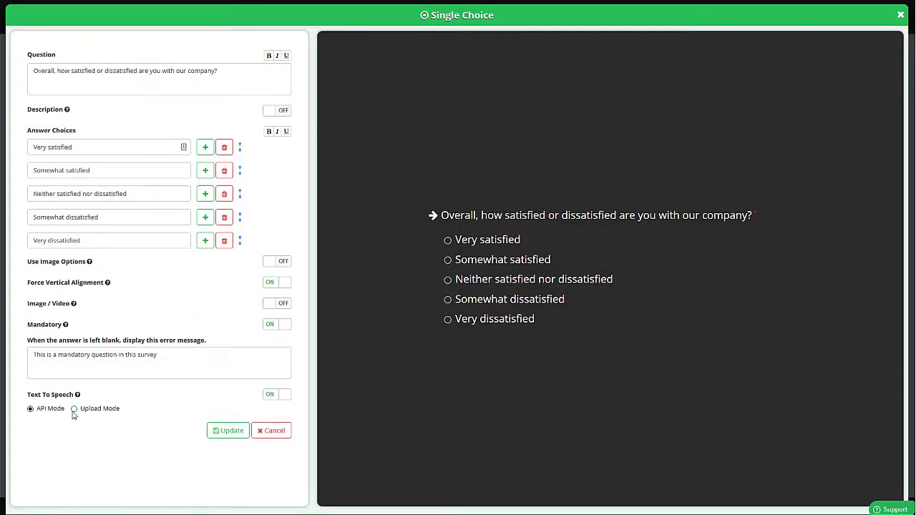
left_click(221, 436)
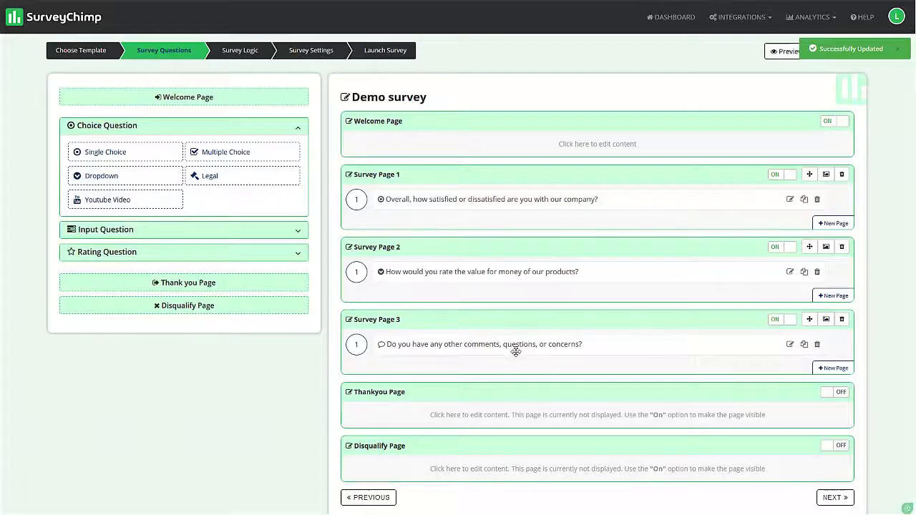
- Turn on the Thankyou Page and open its content for editing
scroll(691, 239, "down", 1)
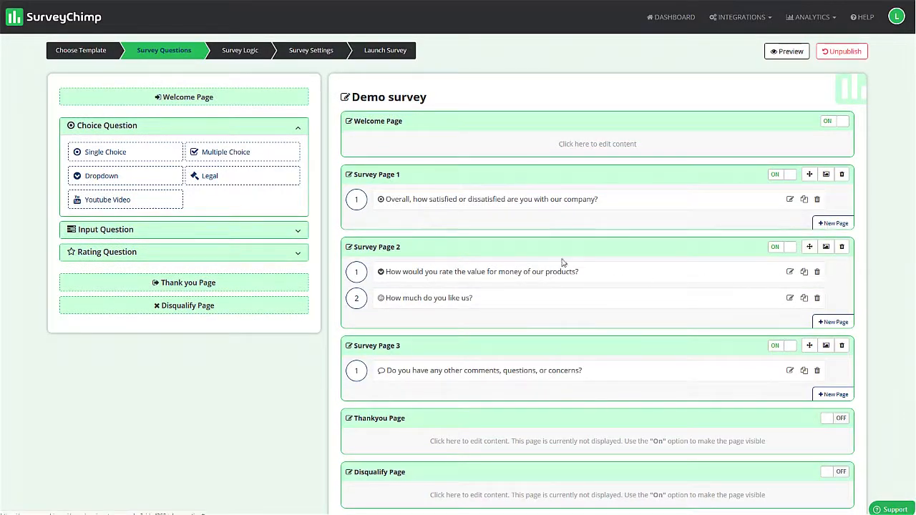
scroll(629, 198, "down", 2)
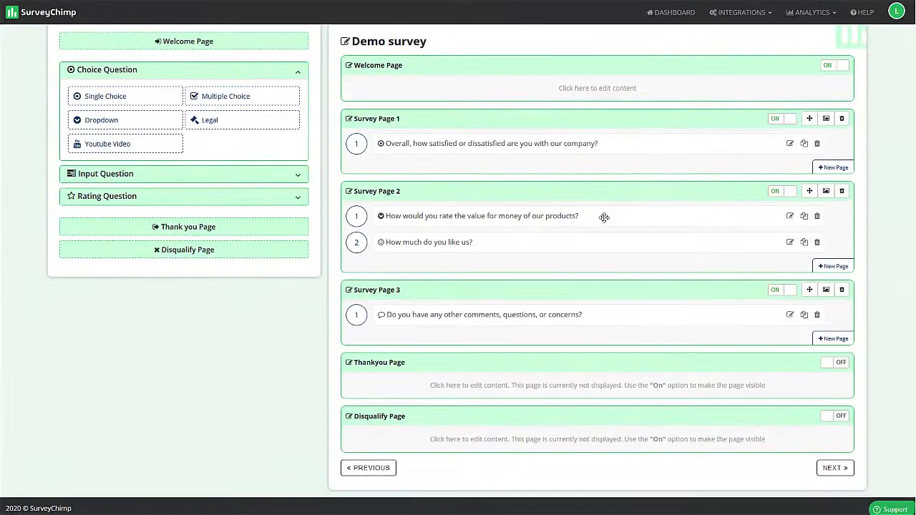
left_click(836, 364)
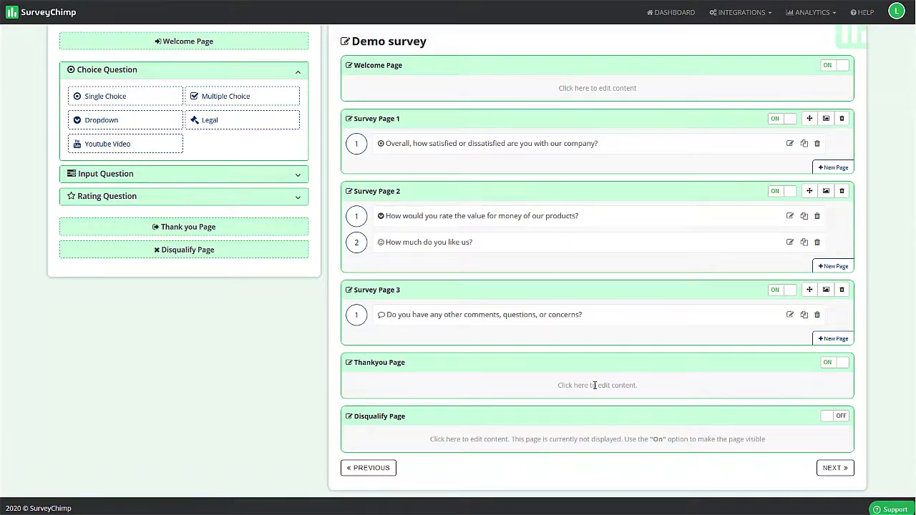
left_click(594, 385)
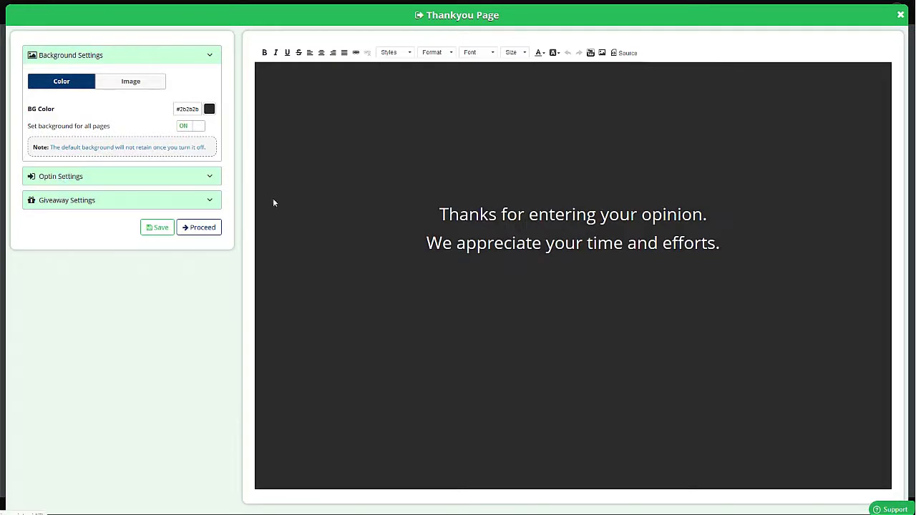
- Try out the opt-in form on the thank-you page and switch it off again
left_click(77, 178)
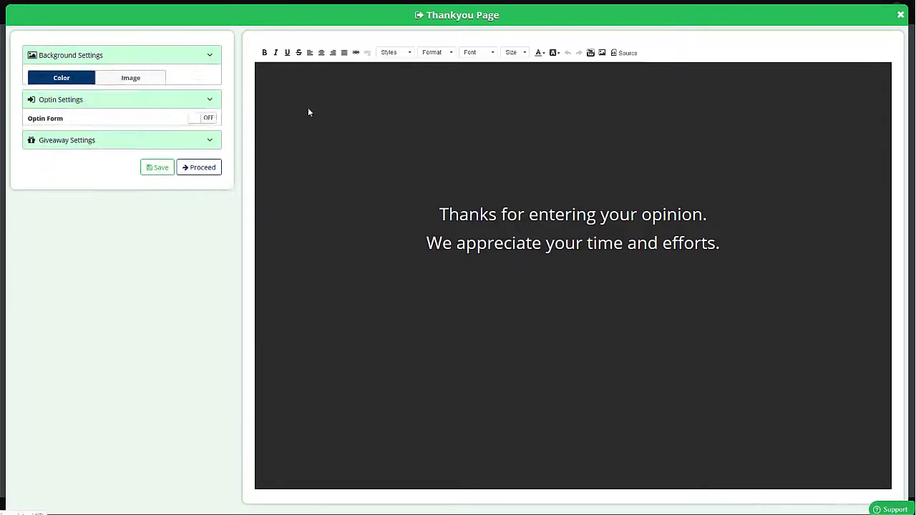
left_click(170, 153)
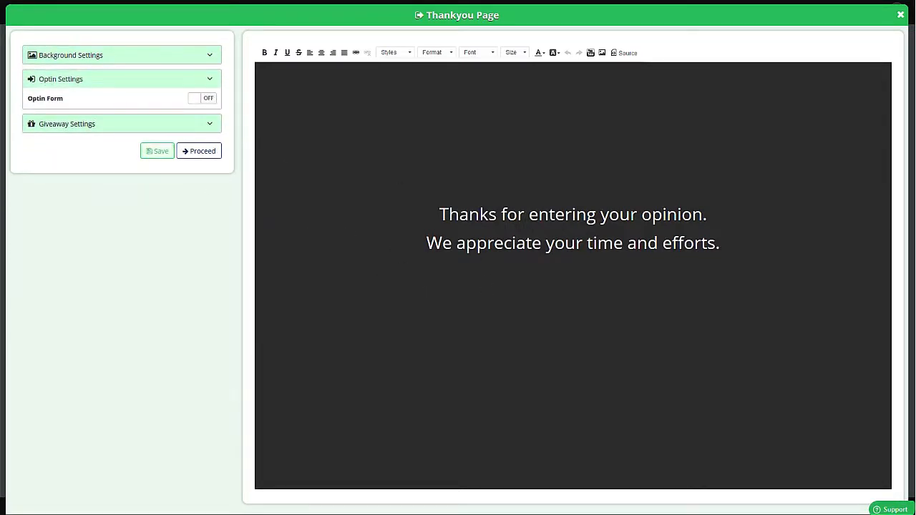
left_click(204, 100)
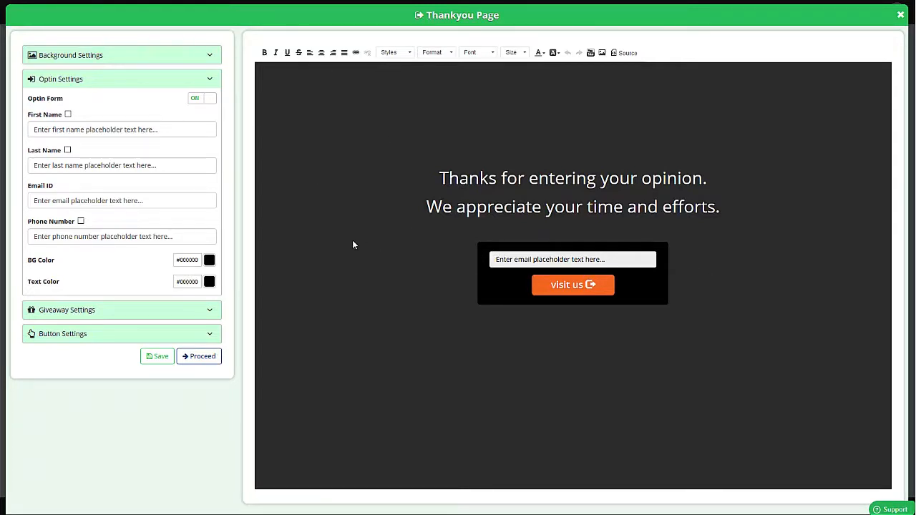
left_click(199, 99)
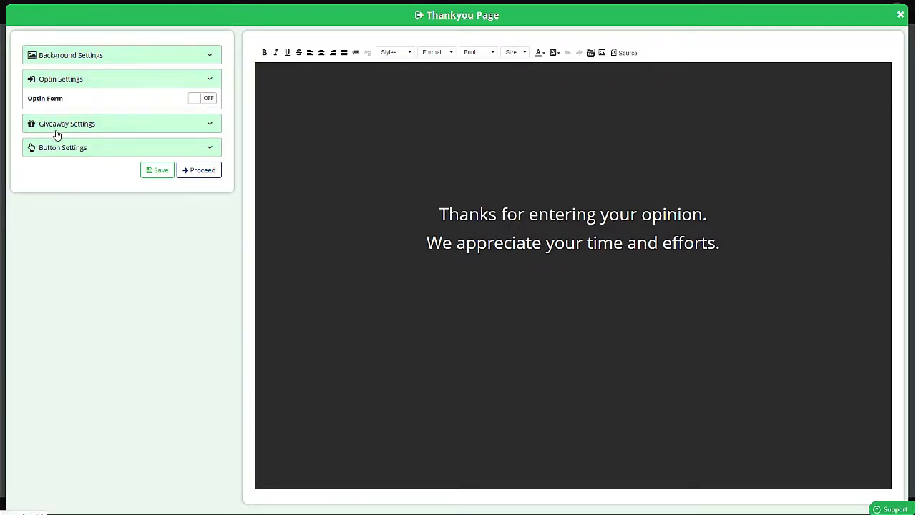
- Turn on the thank-you page's giveaway with a URL and change its button text to "Download Now"
left_click(108, 126)
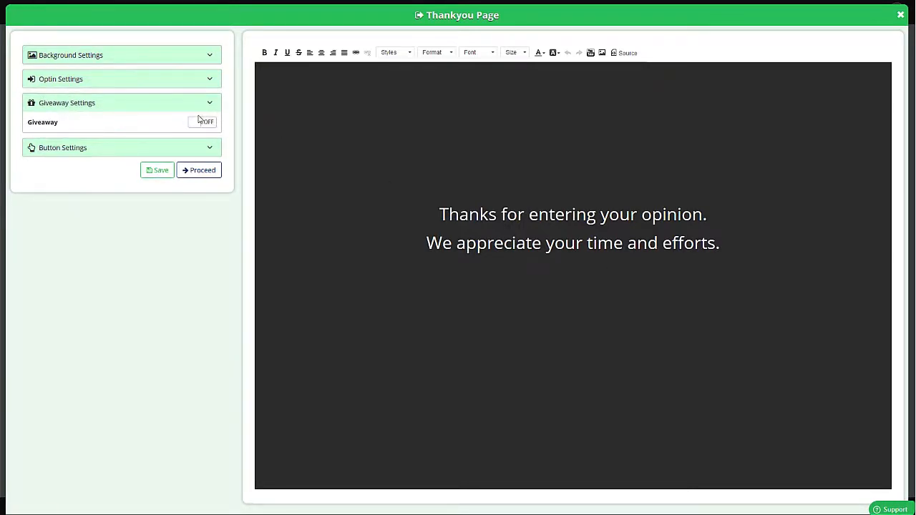
left_click(202, 122)
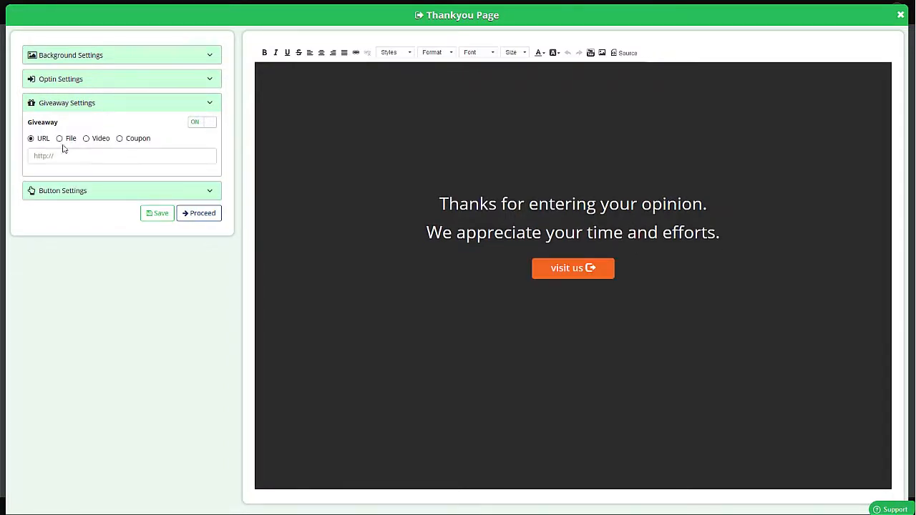
left_click(83, 196)
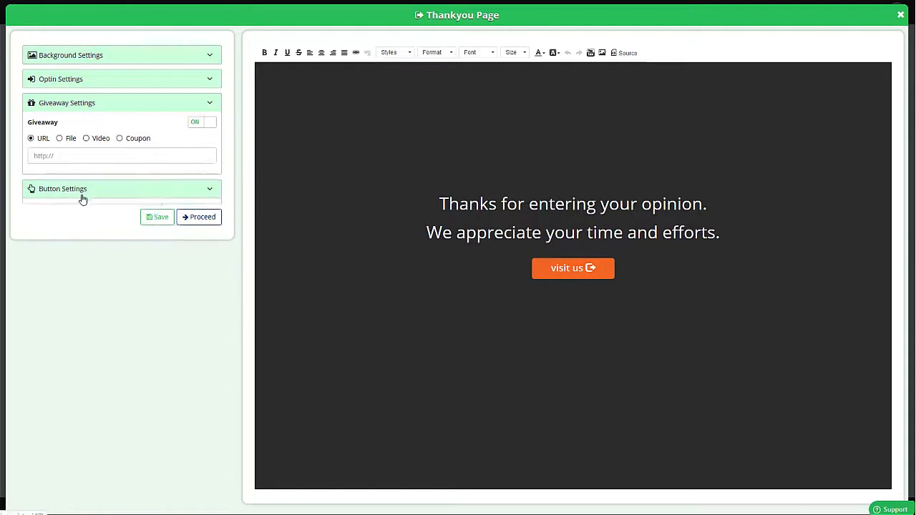
left_click(55, 166)
key("ctrl+a")
type("Do")
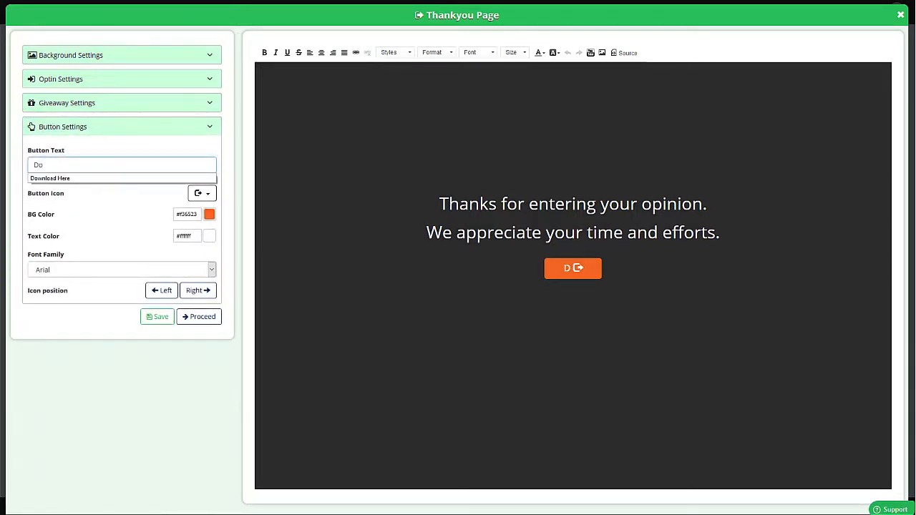
type("wnload Now")
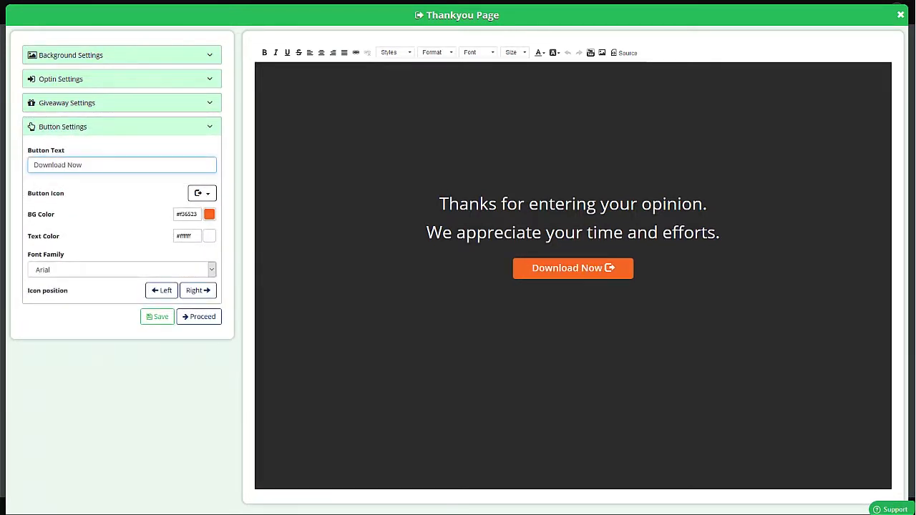
left_click(196, 106)
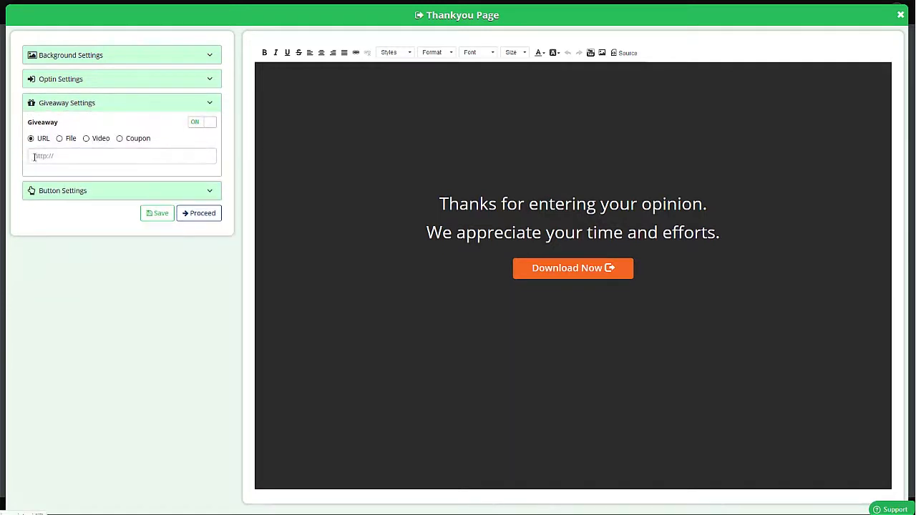
- Try the URL, File and Video giveaway types on the thank-you page, pasting a video embed code and clearing it again
left_click(66, 157)
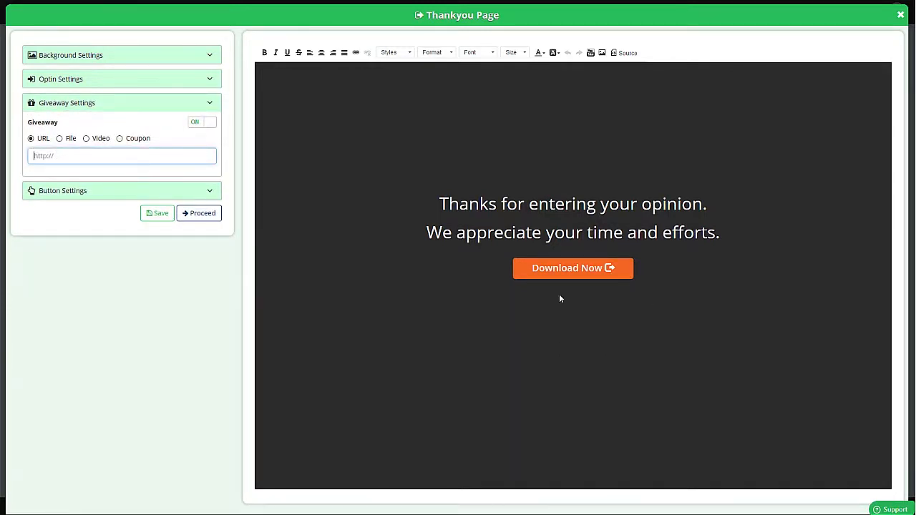
left_click(62, 138)
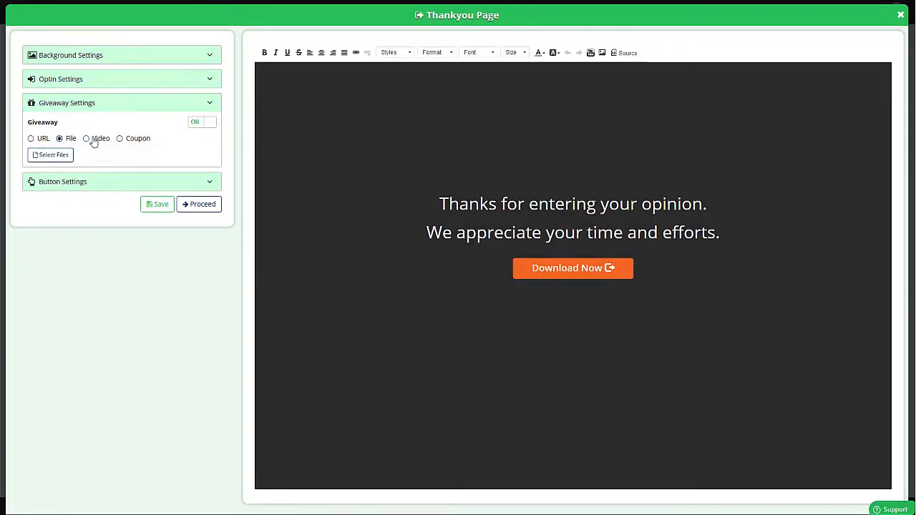
left_click(92, 140)
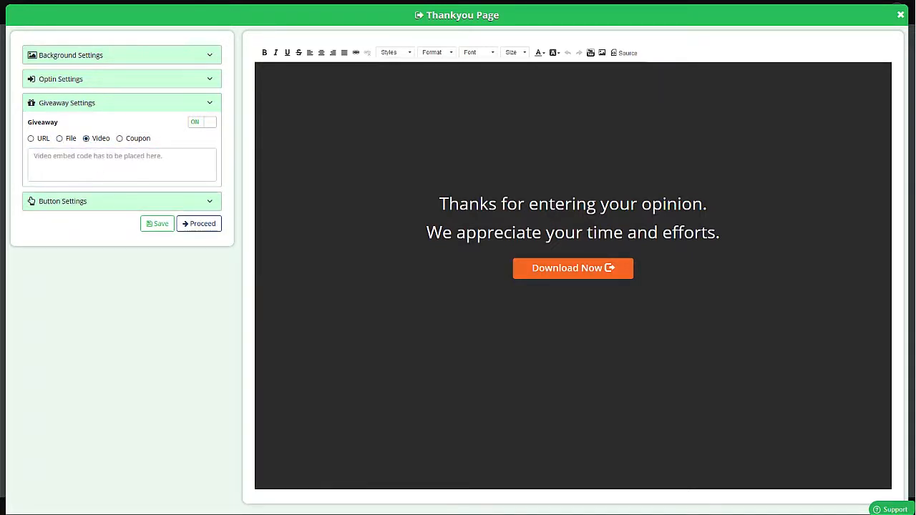
left_click(136, 165)
key("ctrl+v")
left_click(382, 177)
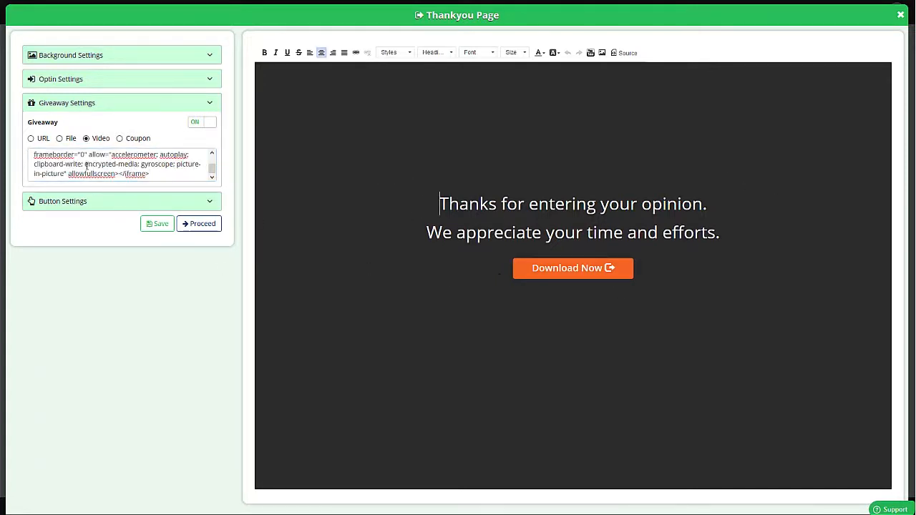
left_click(109, 165)
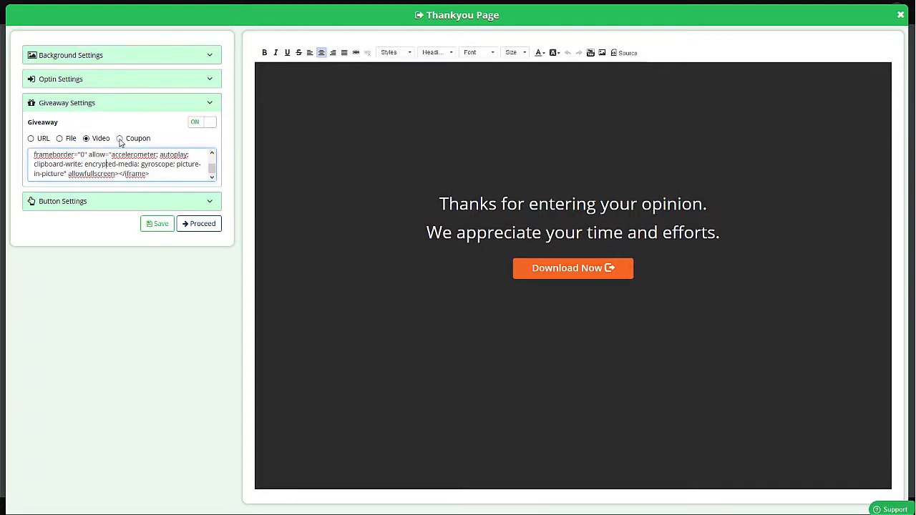
key("ctrl+a")
key("BackSpace")
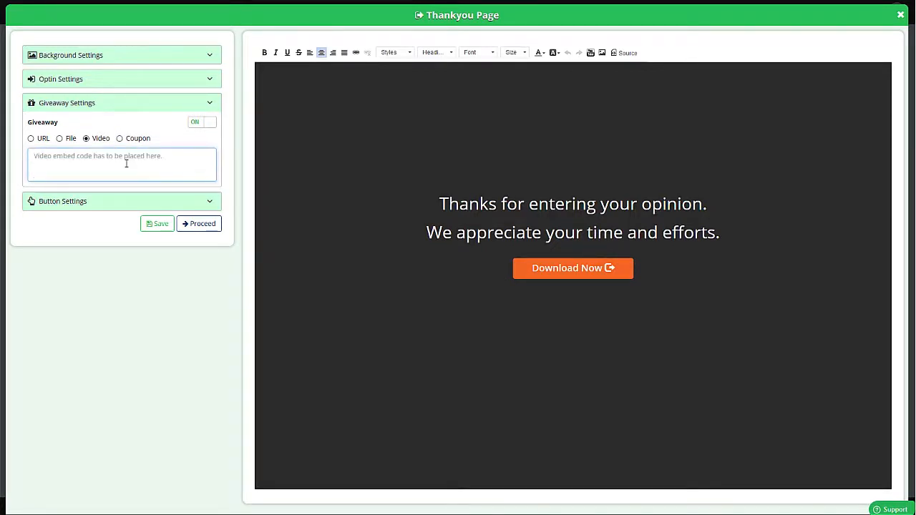
- Make the giveaway a coupon with the message "Get 10% off on your next visit" and code 10OFF, save it and proceed
left_click(120, 138)
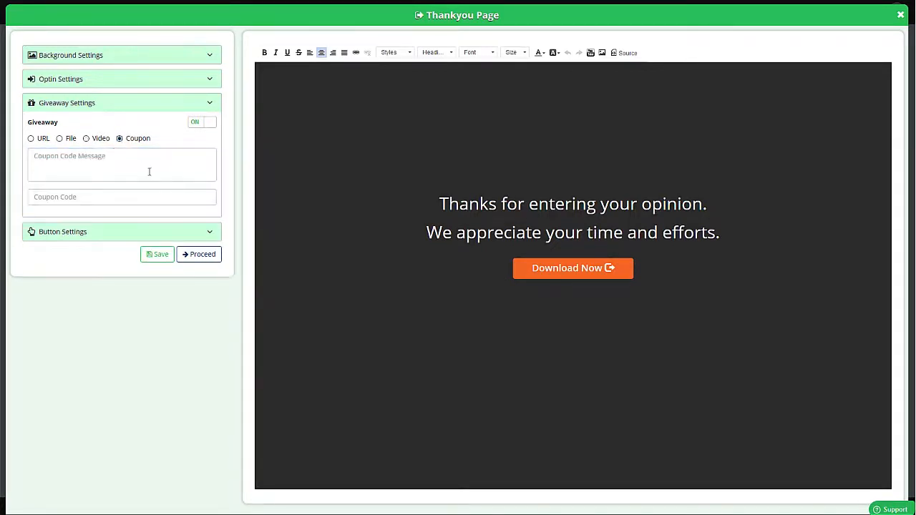
type("Get ")
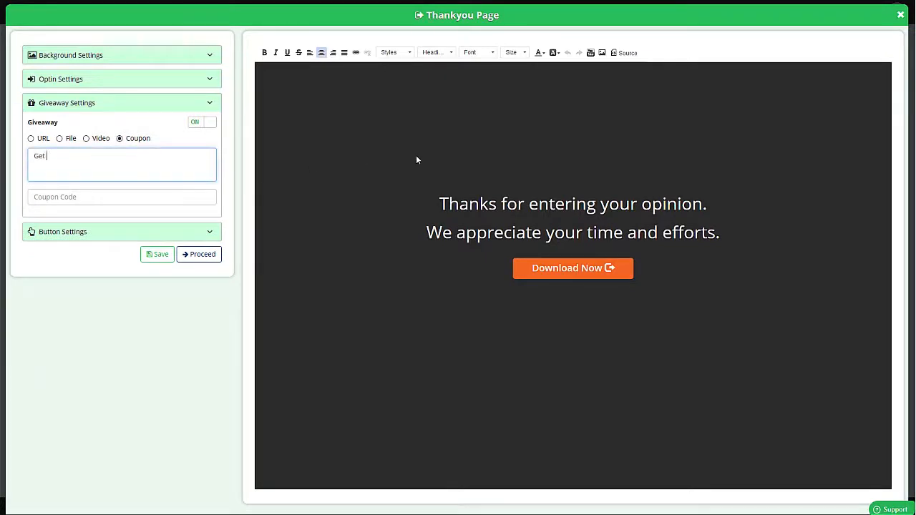
type("10% off on your next visi")
type("t visit")
left_click(70, 197)
type("1")
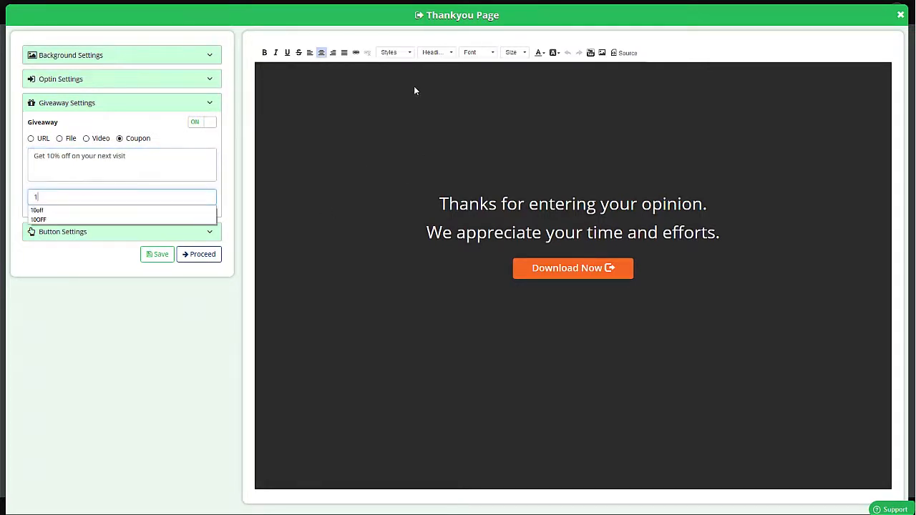
type("0OFF")
left_click(166, 258)
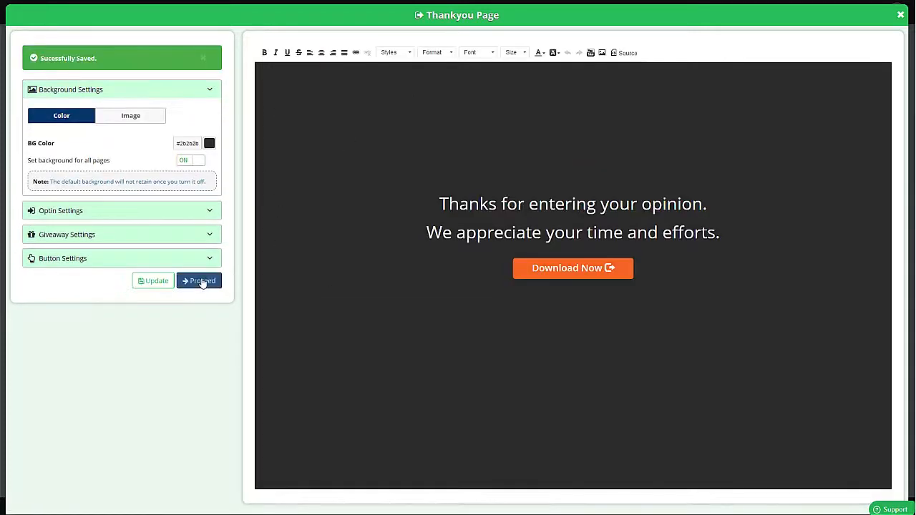
left_click(200, 280)
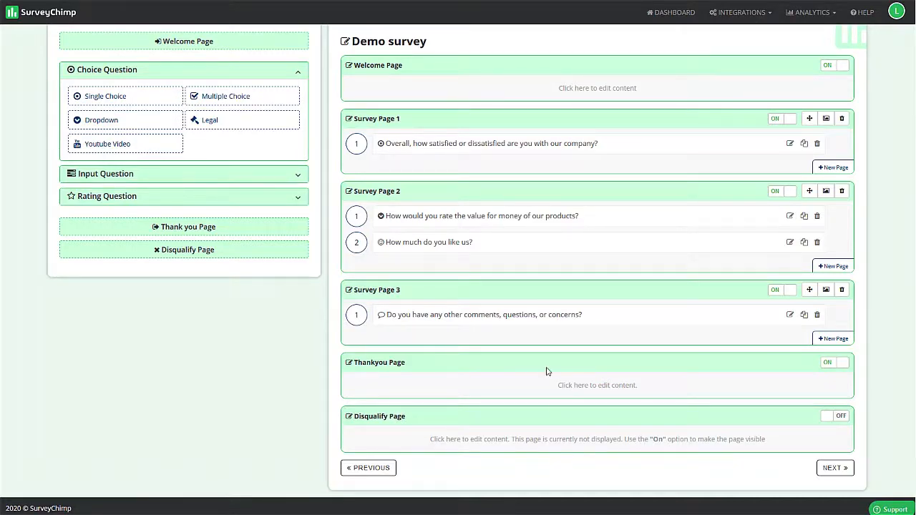
- Look over the demo survey's pages and continue to the Survey Logic stage
scroll(548, 370, "up", 2)
scroll(505, 344, "down", 1)
scroll(505, 344, "down", 1)
left_click(830, 468)
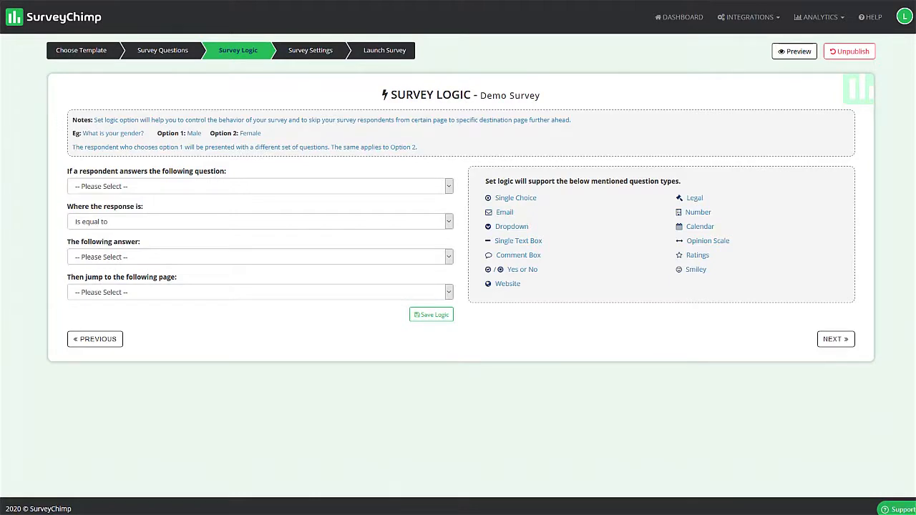
- Try a logic rule for the overall satisfaction question with the response equal to Very Satisfied, and view the jump page choices
left_click(77, 187)
left_click(93, 217)
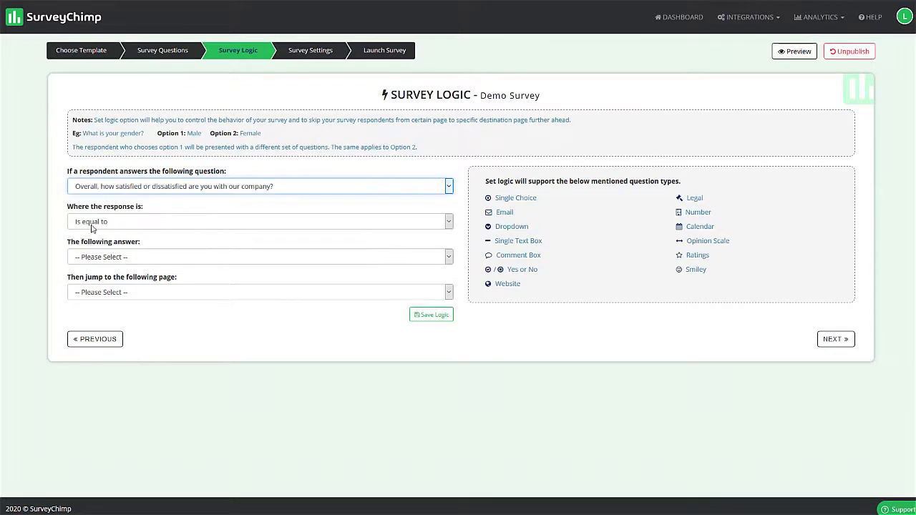
left_click(93, 223)
left_click(106, 240)
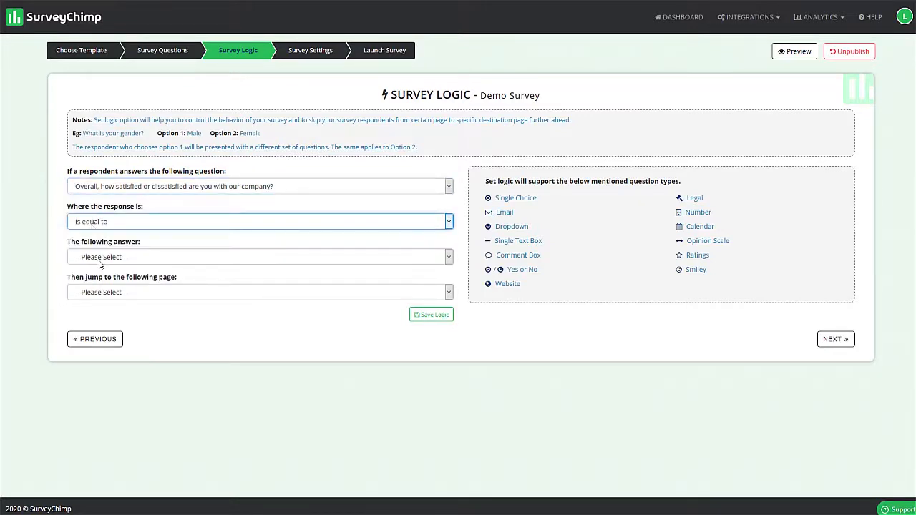
left_click(100, 259)
left_click(107, 281)
left_click(160, 294)
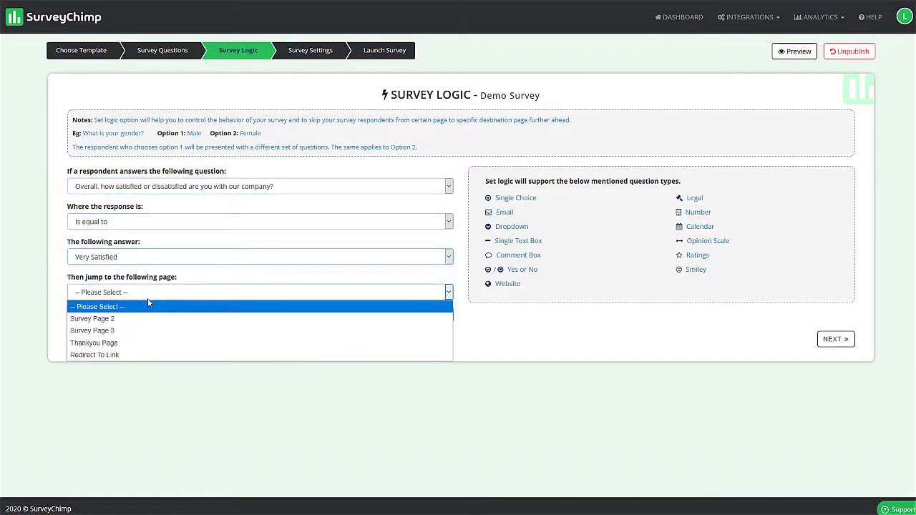
left_click(84, 278)
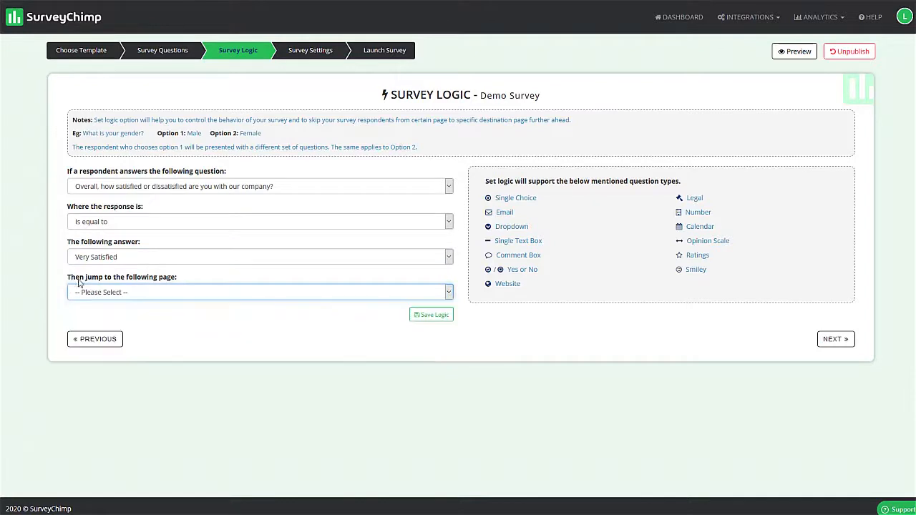
left_click_drag(71, 278, 151, 281)
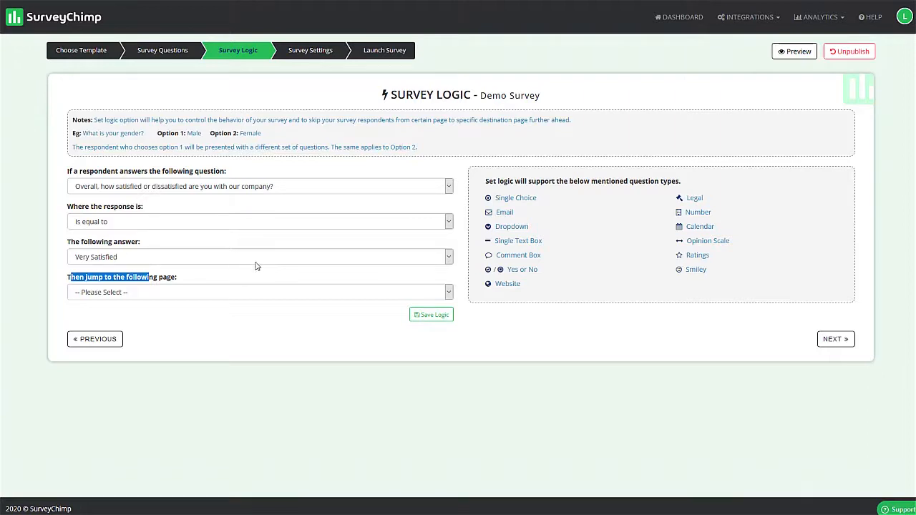
left_click(159, 281)
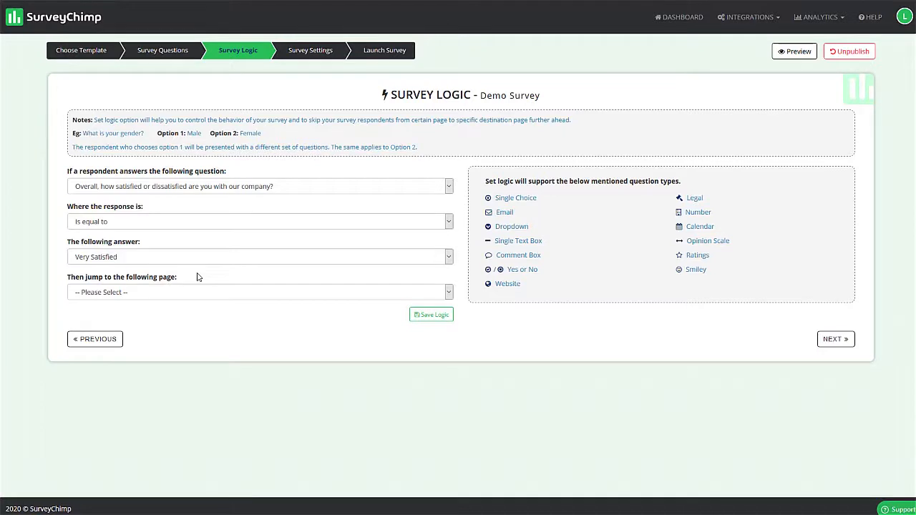
- Reset the unsaved logic rule by clearing its question selection
left_click(152, 188)
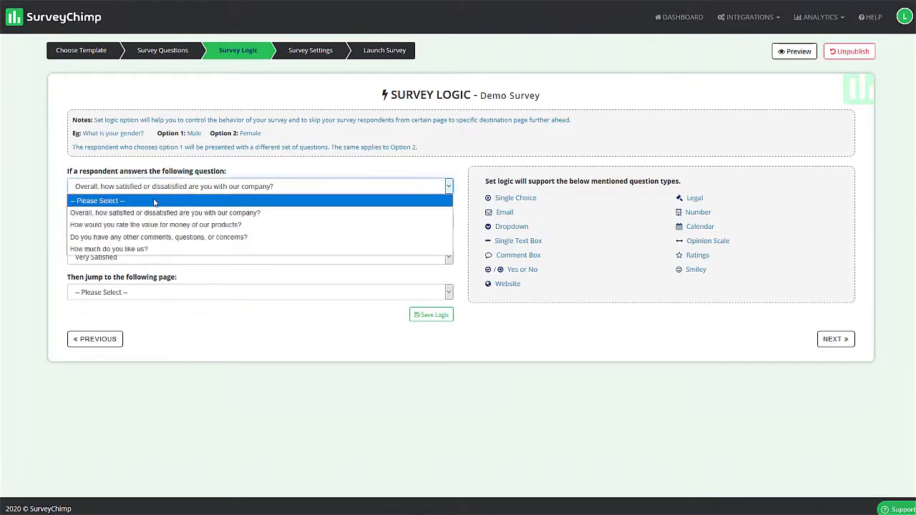
left_click(153, 199)
left_click(156, 205)
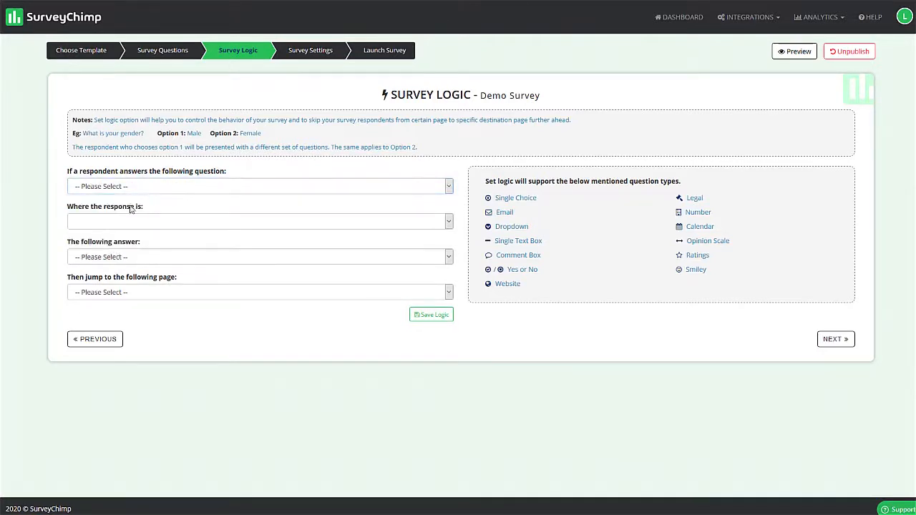
left_click_drag(122, 206, 163, 204)
left_click(159, 204)
- Continue to Survey Settings, keep the progress bar at the top of the survey page, and set its background color to #51d457
left_click(832, 340)
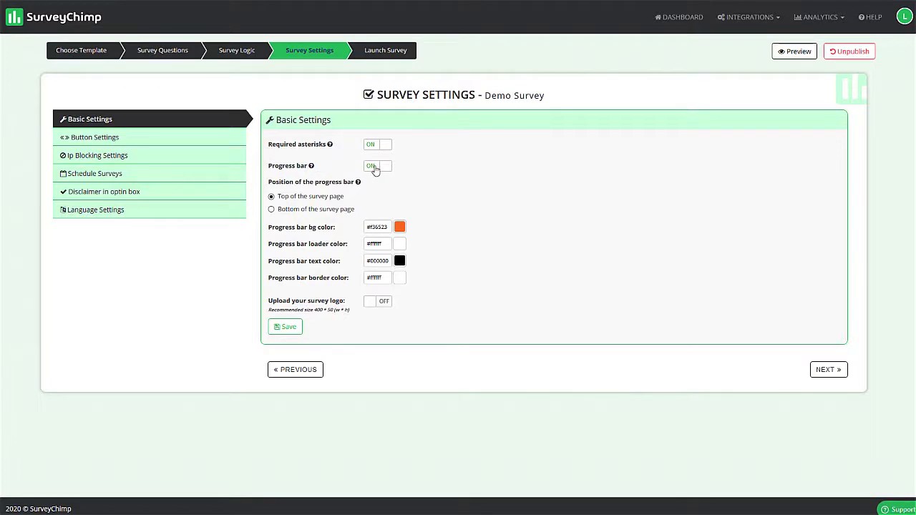
left_click(272, 209)
left_click(273, 197)
left_click(399, 228)
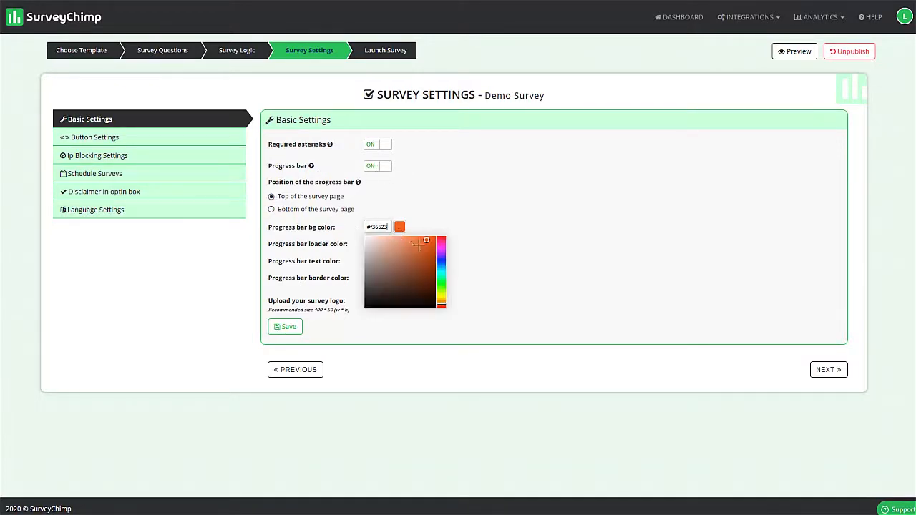
left_click(439, 282)
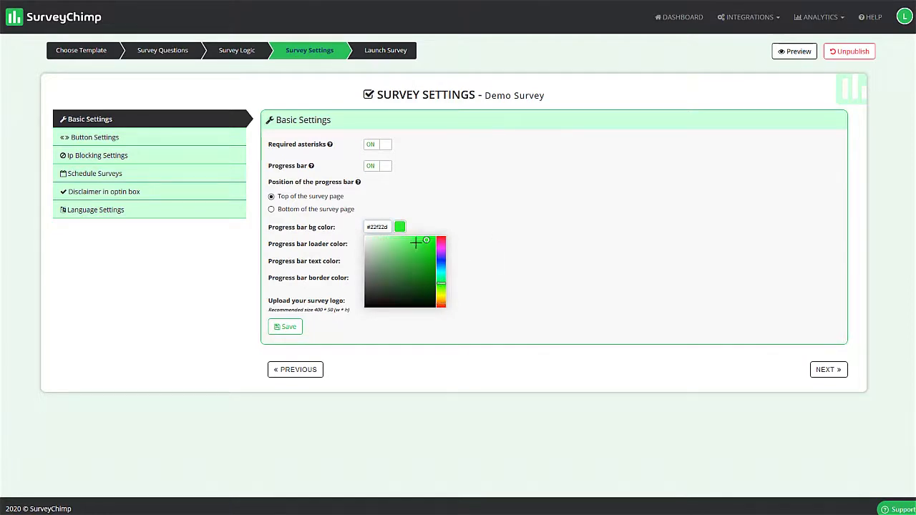
left_click_drag(427, 245, 407, 249)
left_click(439, 225)
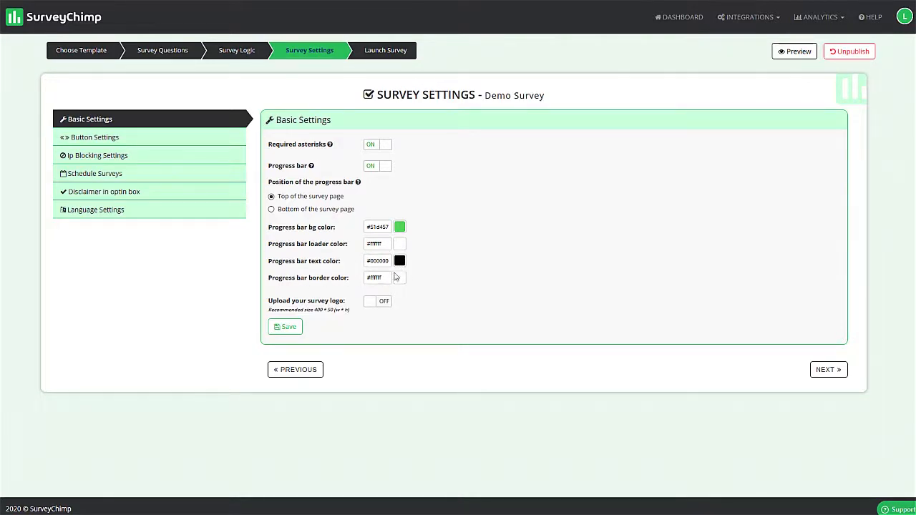
- Set the progress bar text color to #ffffff and save the basic settings, leaving the survey logo upload off
left_click(400, 263)
left_click(362, 265)
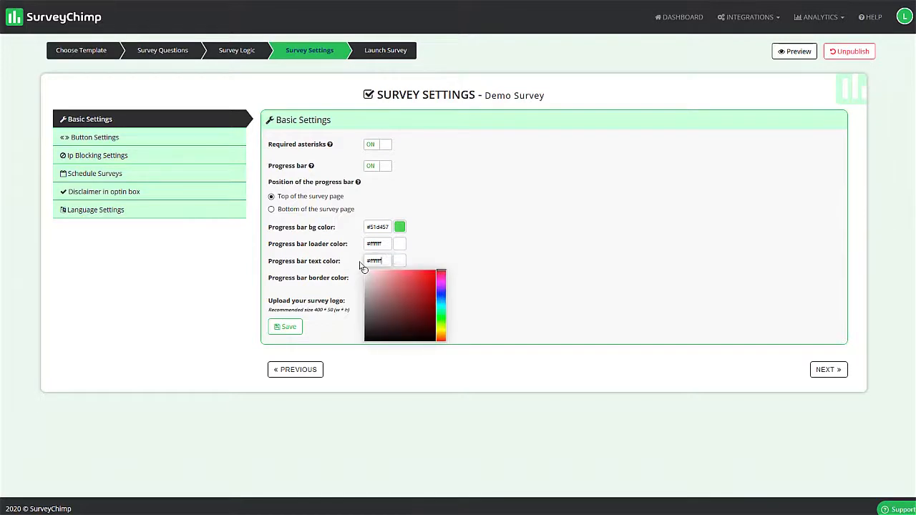
left_click(467, 256)
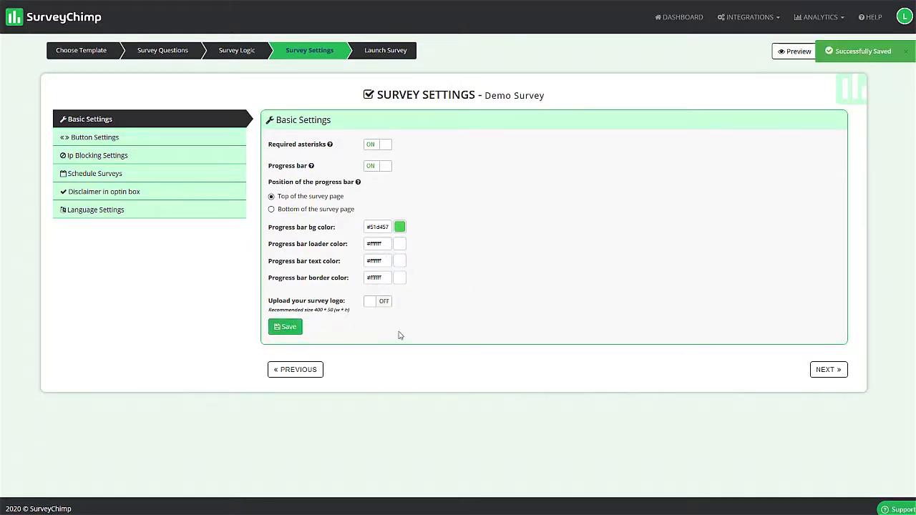
left_click(286, 329)
left_click(379, 303)
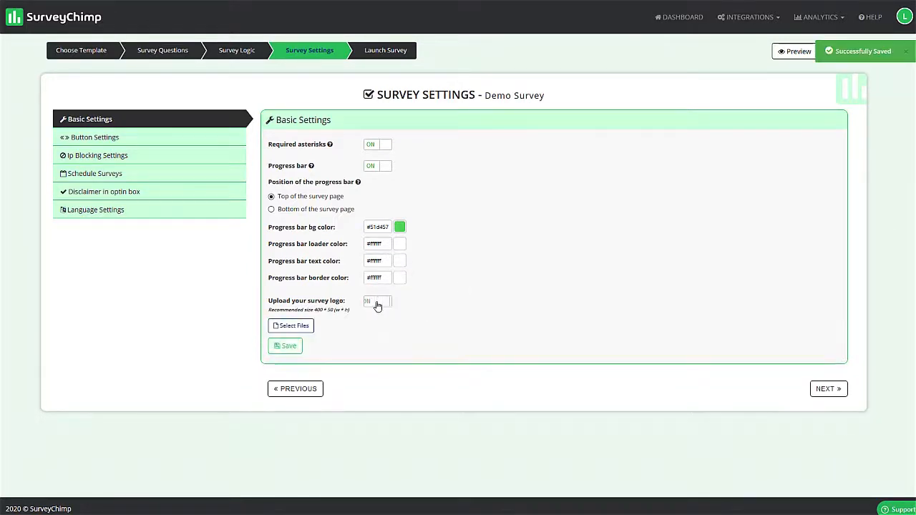
left_click(381, 307)
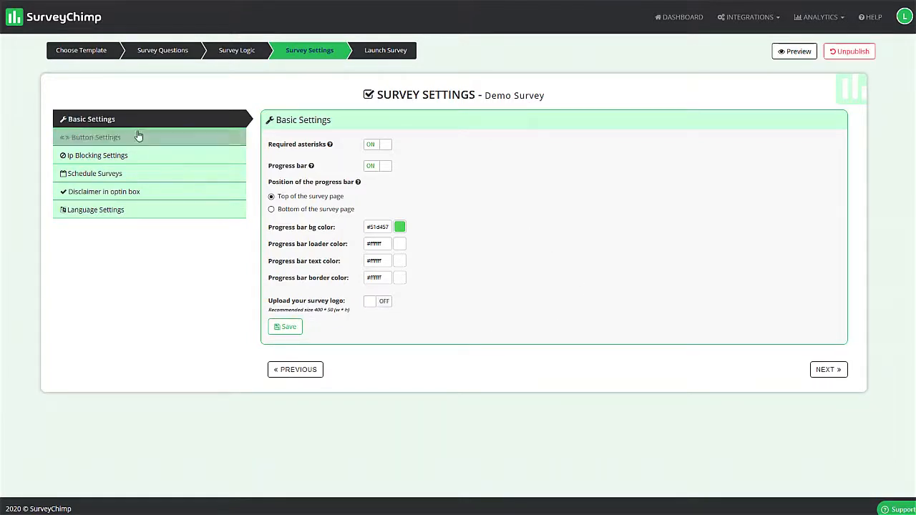
- Turn on the Previous & Next and Start Over buttons in the survey's button settings, saving after each change
left_click(107, 138)
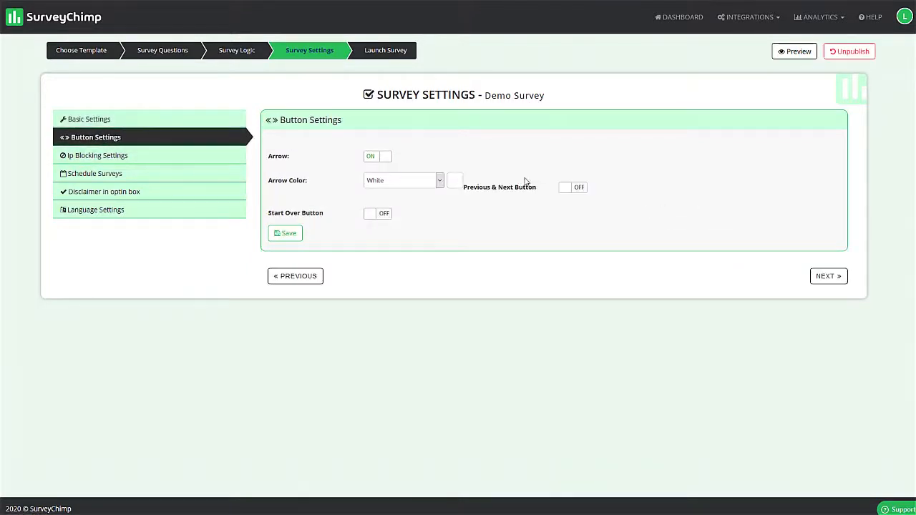
left_click(565, 188)
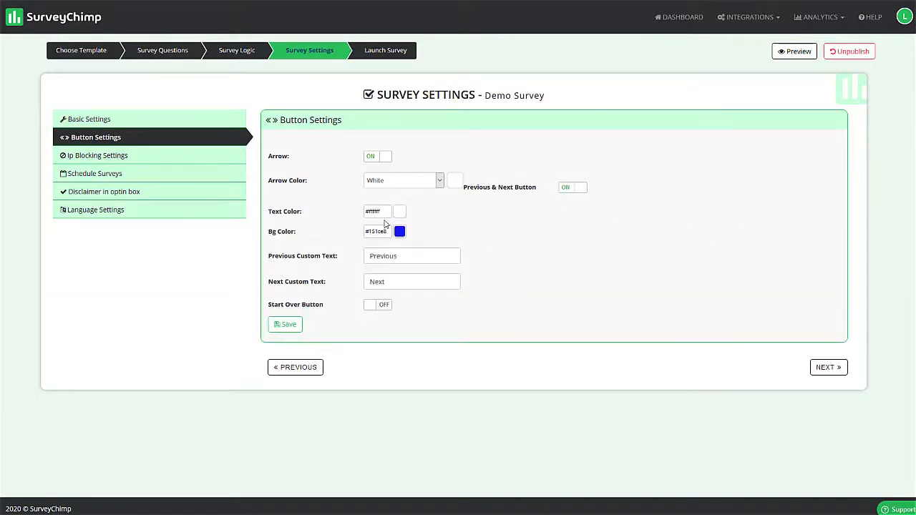
left_click(288, 325)
left_click(375, 307)
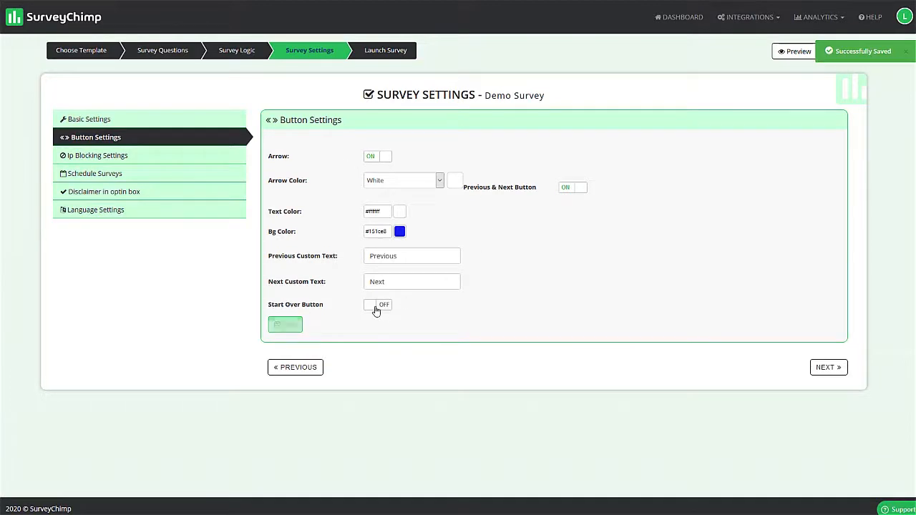
left_click(286, 393)
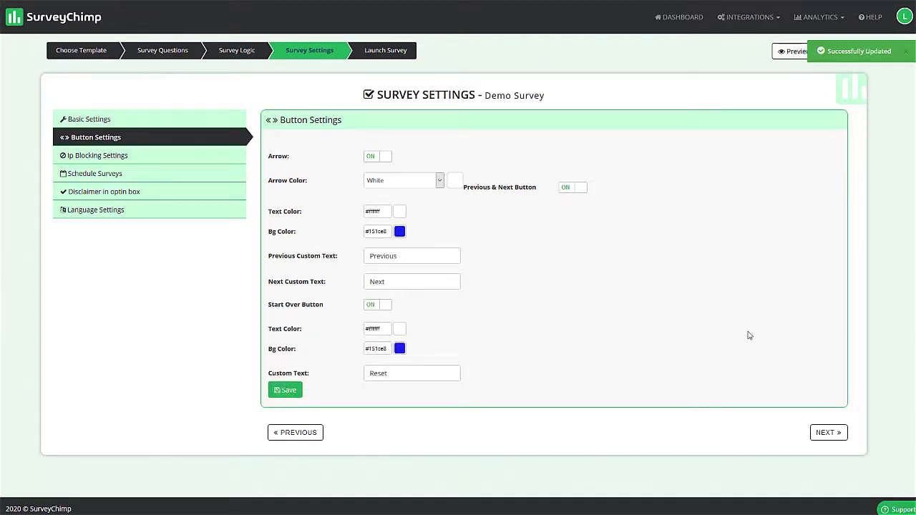
- Look through the survey's IP blocking, scheduling and opt-in disclaimer settings
left_click(82, 156)
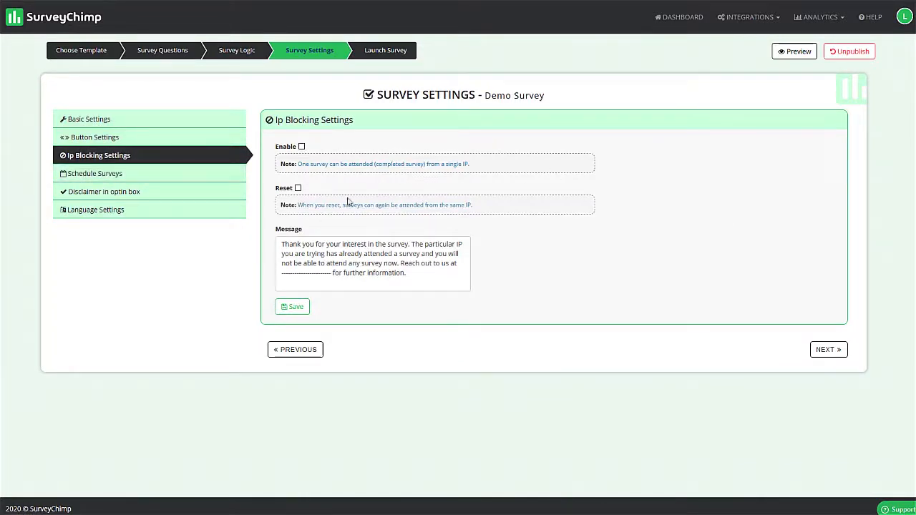
left_click(76, 176)
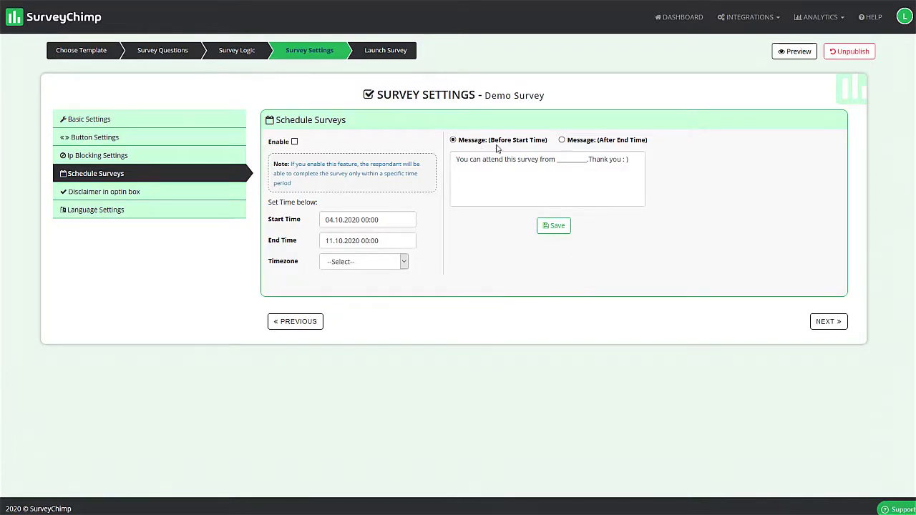
left_click(118, 192)
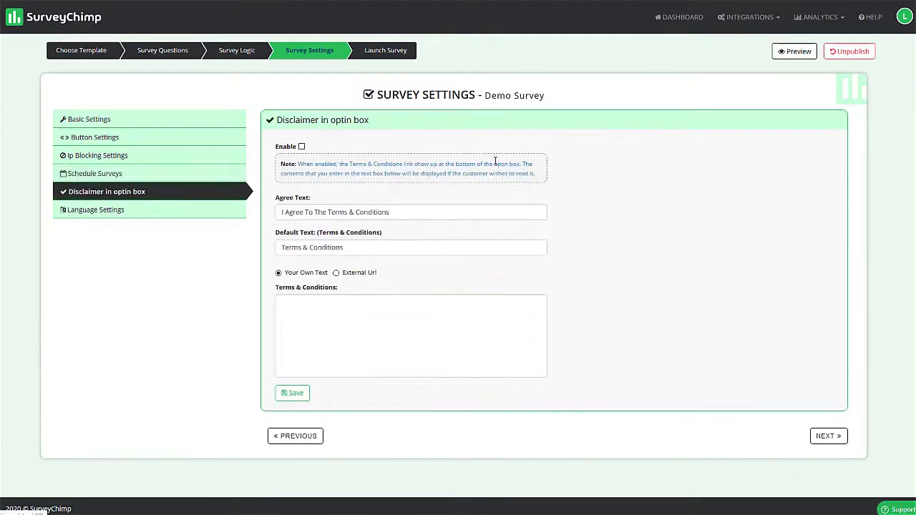
- Review the survey's language settings and continue to the Launch Survey stage
left_click(302, 147)
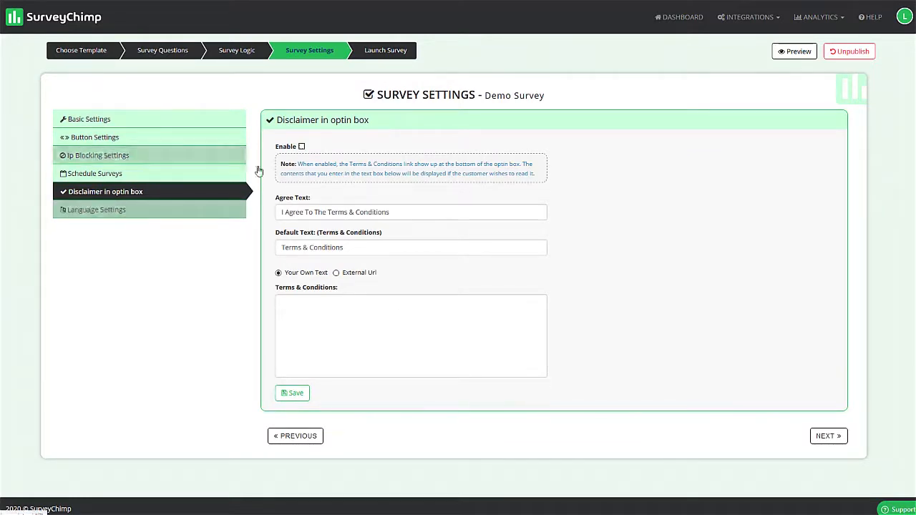
left_click(106, 215)
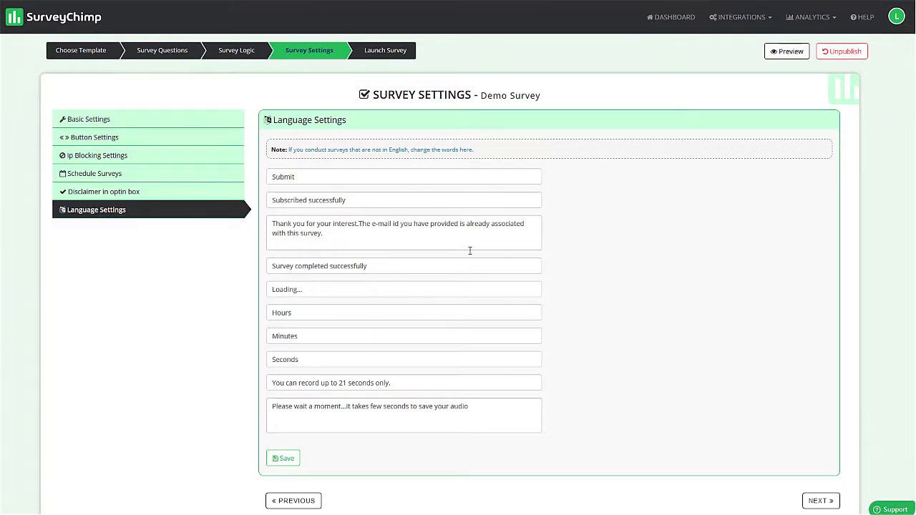
scroll(367, 374, "down", 1)
scroll(510, 317, "up", 1)
scroll(376, 381, "down", 1)
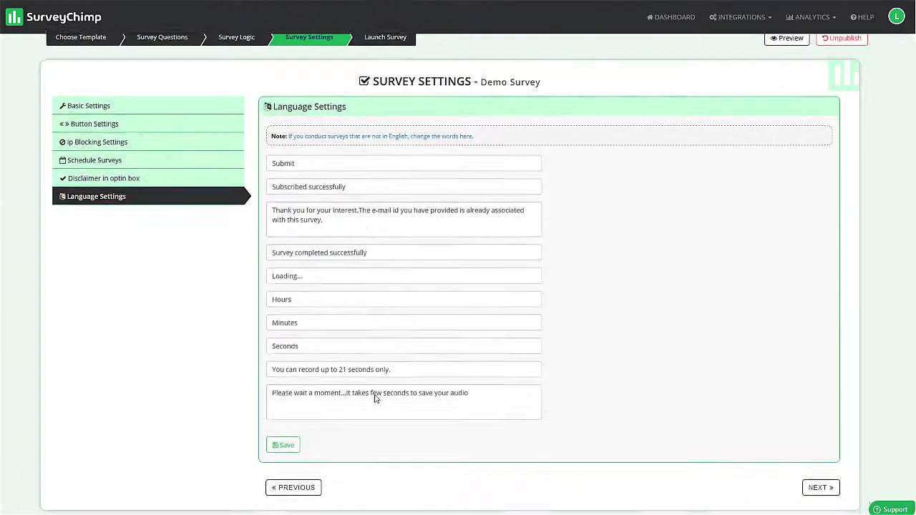
left_click(818, 467)
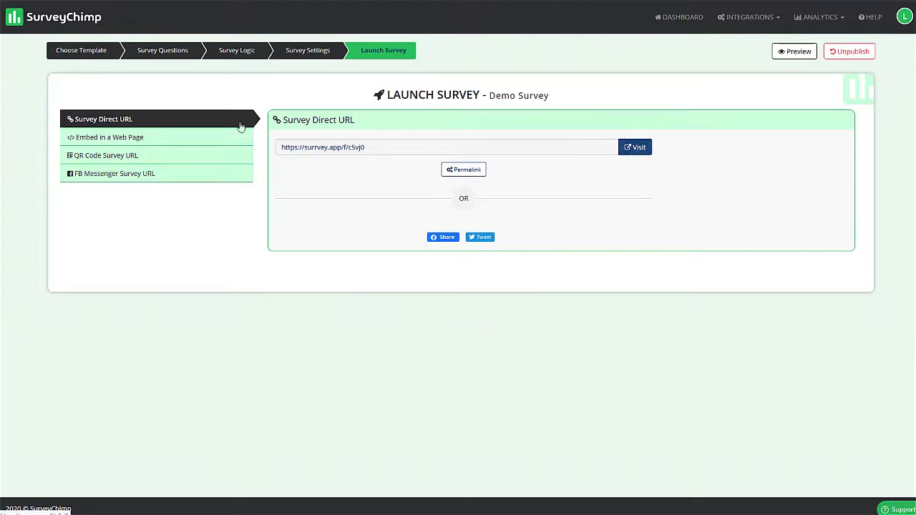
- Look through the survey's launch options: the web page embed code, the QR code page and the FB Messenger survey URL
left_click(127, 138)
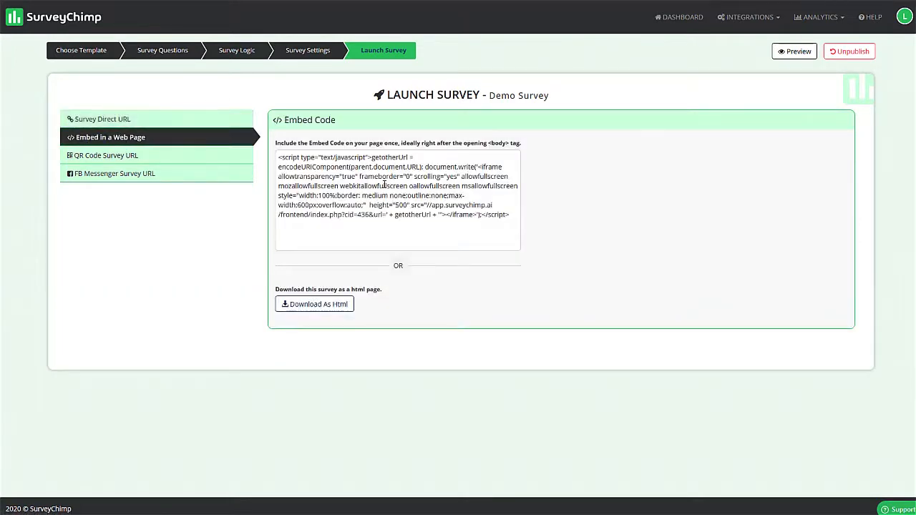
left_click(320, 308)
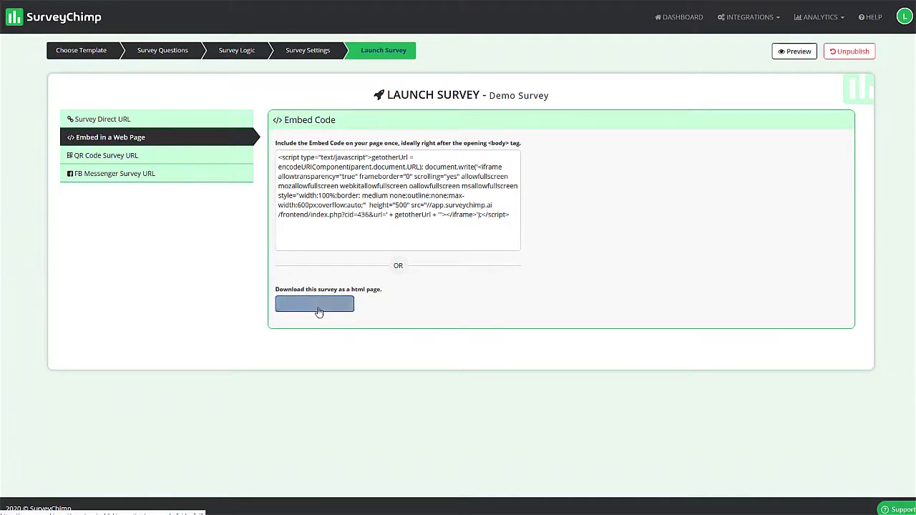
left_click(113, 164)
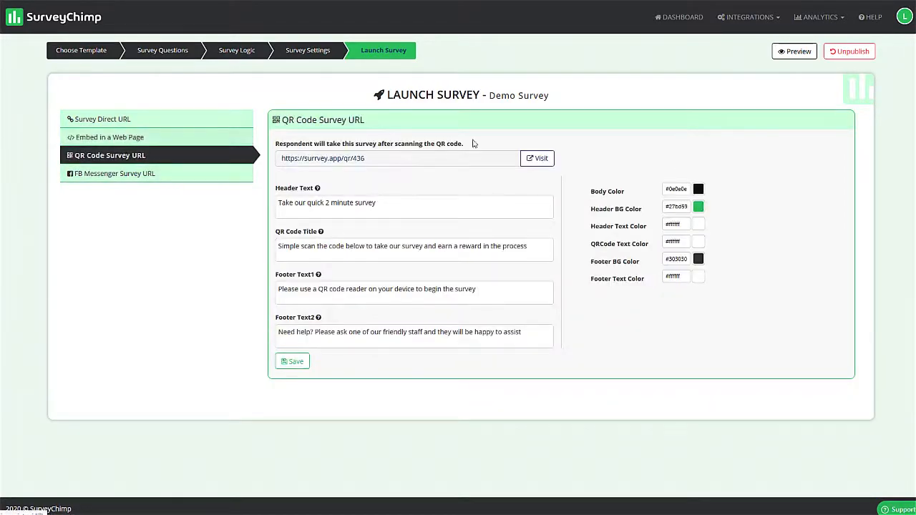
left_click(538, 160)
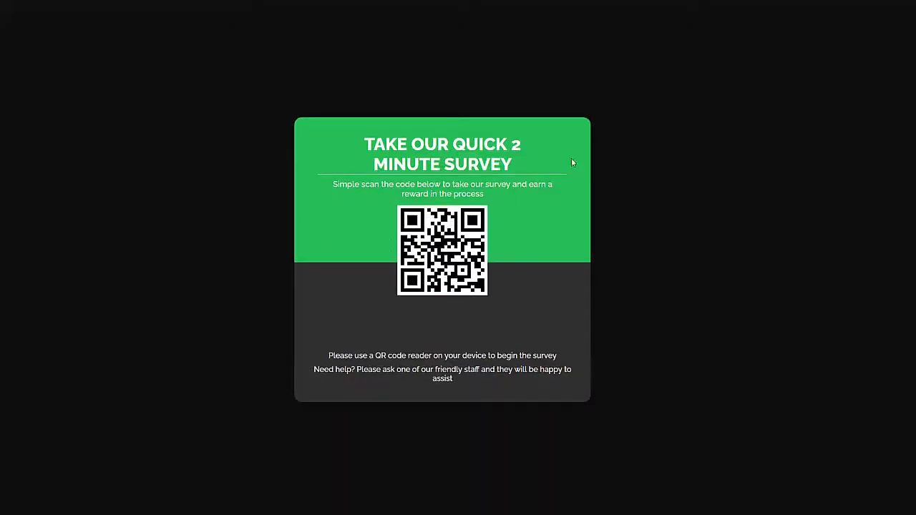
left_click_drag(349, 184, 527, 208)
left_click(388, 200)
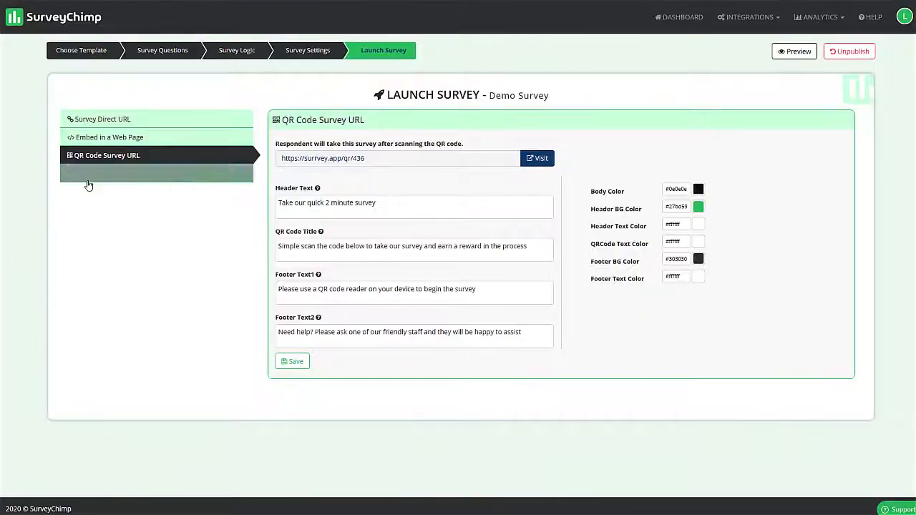
left_click(90, 174)
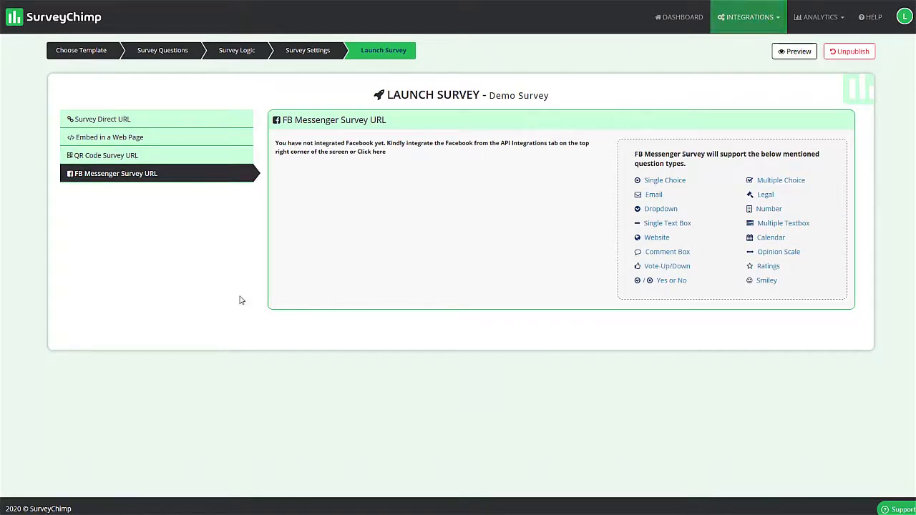
- Open the survey through its direct URL, enter the respondent's first name and e-mail, and start taking it
left_click(93, 121)
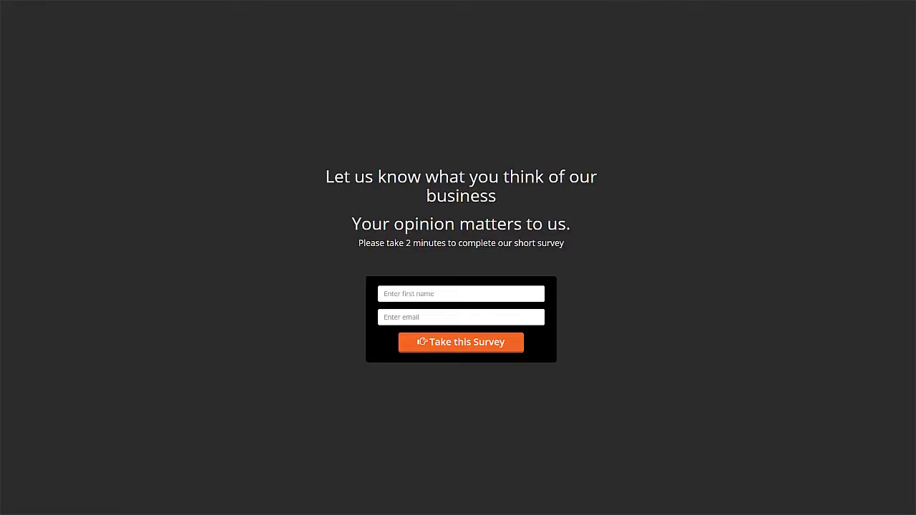
left_click(446, 298)
type("marti")
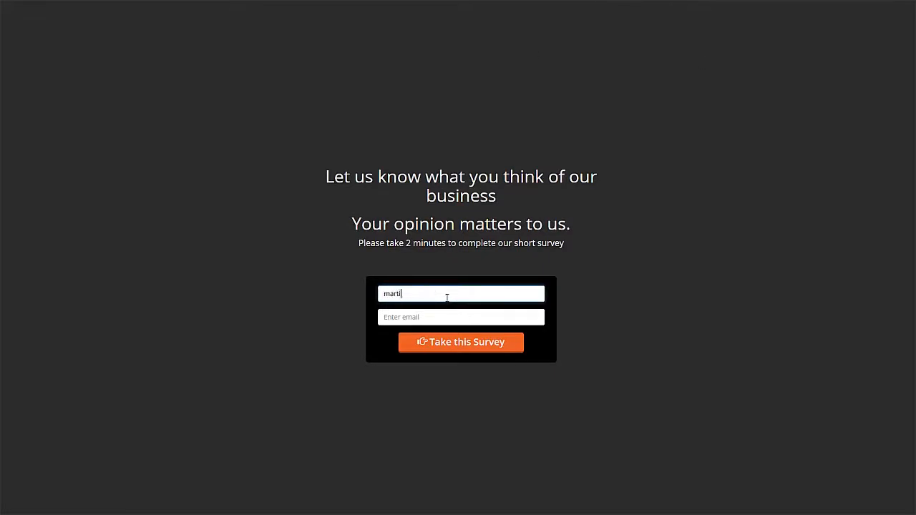
type("demo@demo.com")
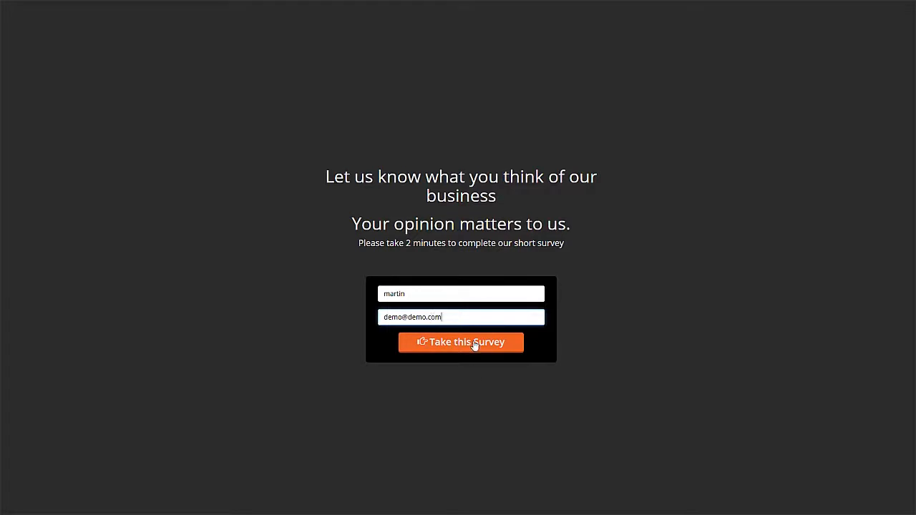
left_click(473, 344)
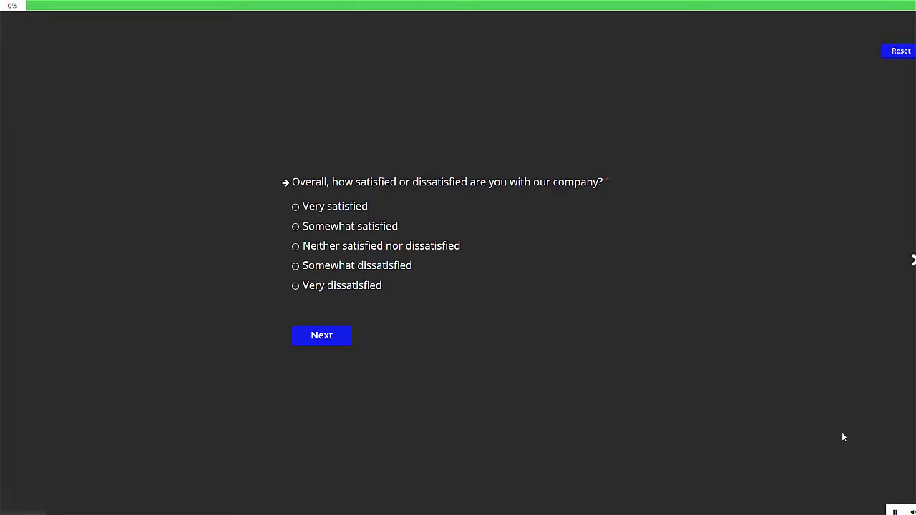
- Answer Very satisfied overall, Excellent for value for money and the happiest smiley for liking the company, and continue to the comments page
left_click(296, 207)
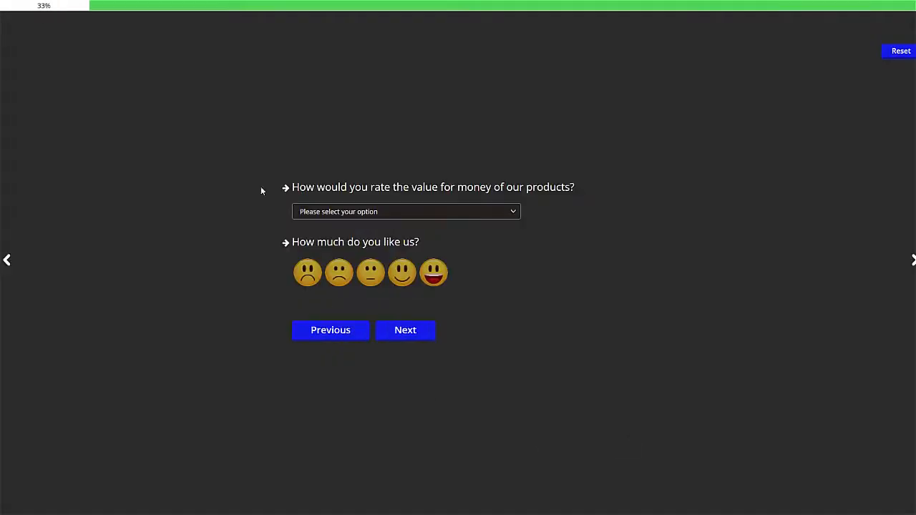
left_click(446, 214)
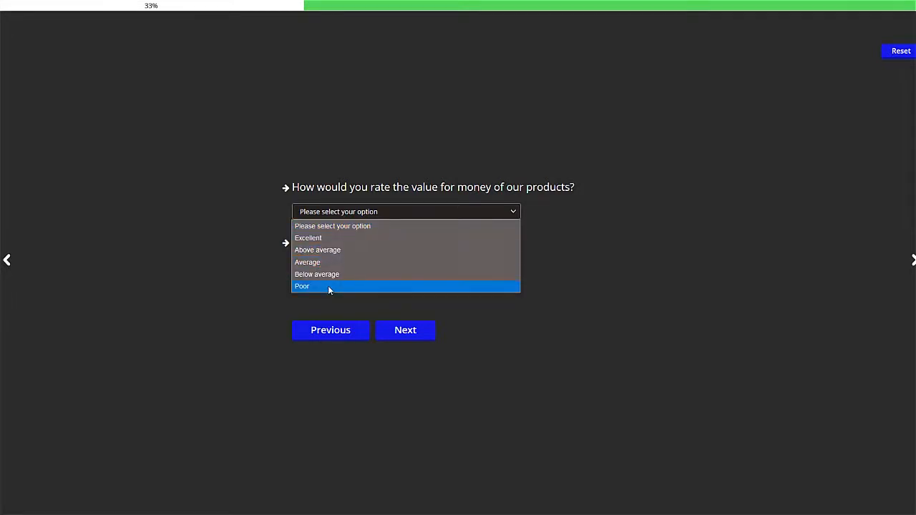
left_click(318, 241)
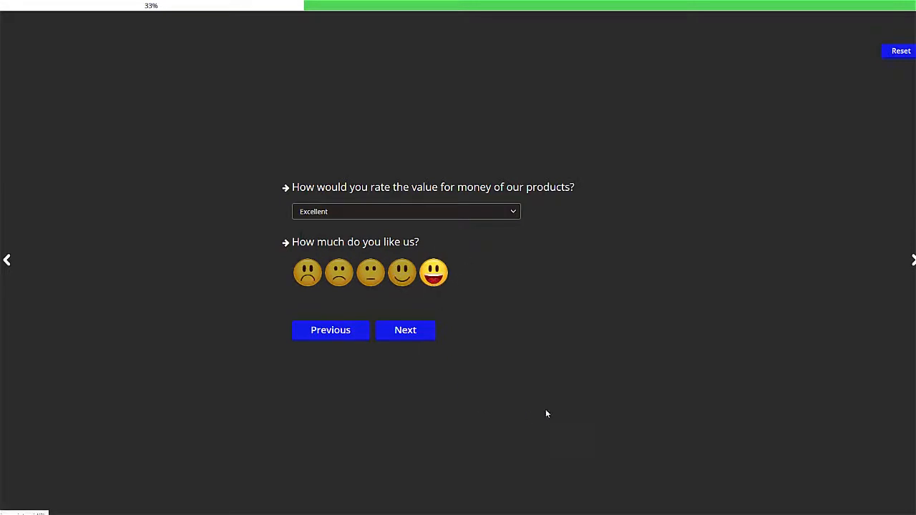
left_click(418, 342)
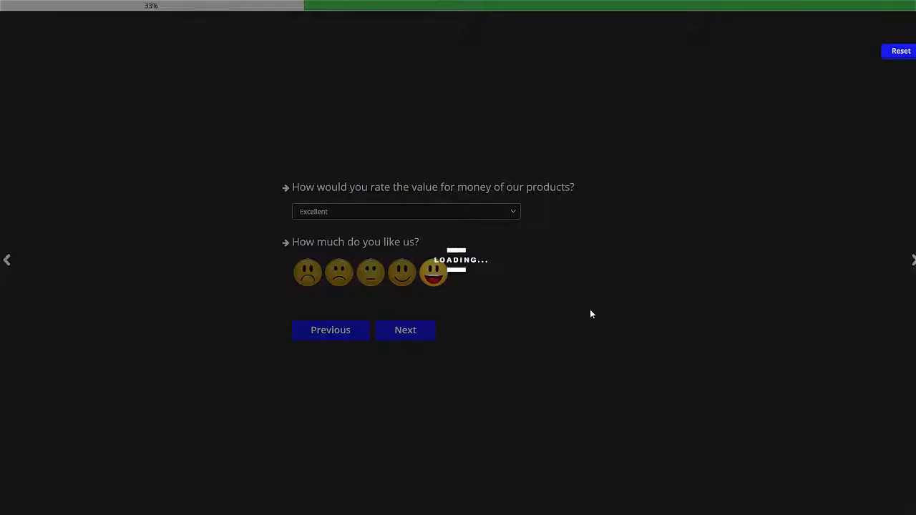
- Answer the comments question with "I think your business is great" and submit the survey
left_click(483, 220)
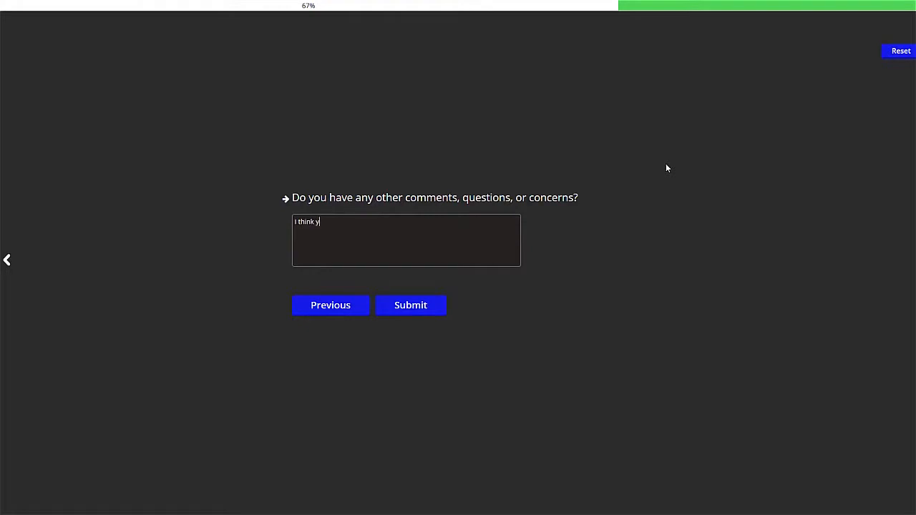
type("I think your business is great")
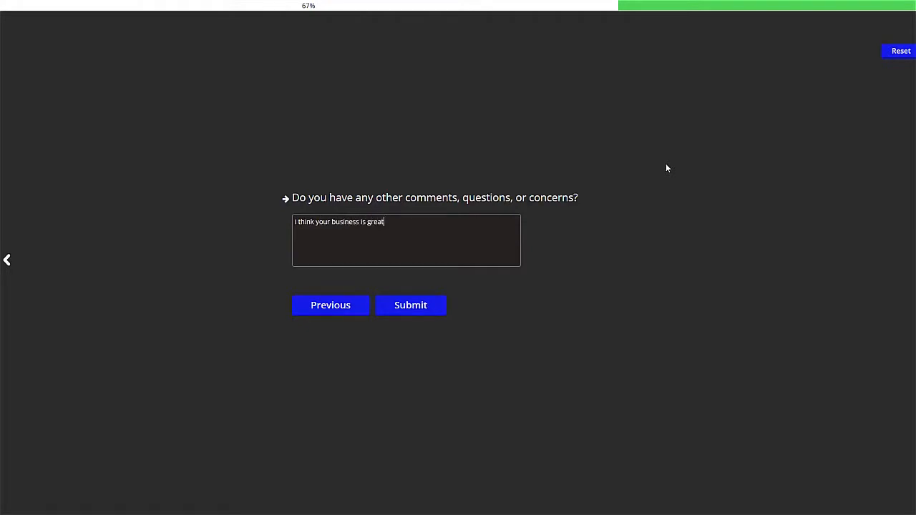
left_click(428, 313)
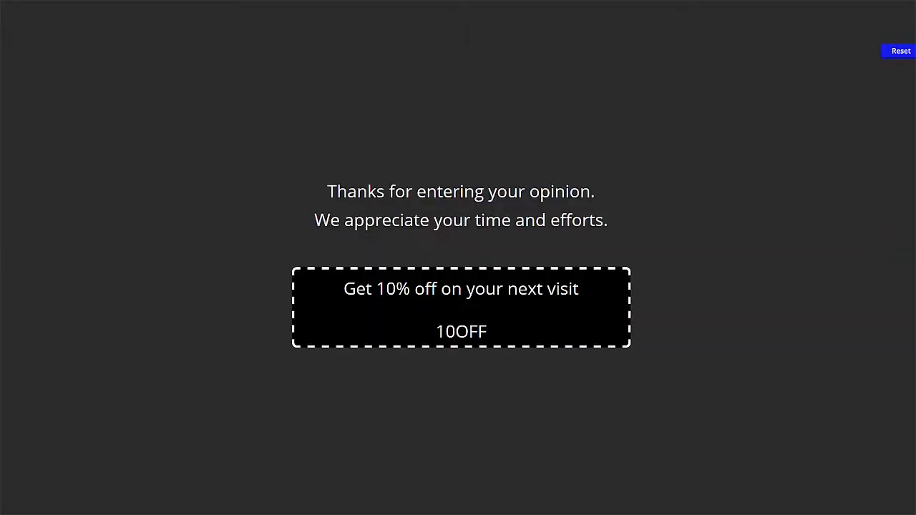
- Examine the coupon offer and its code on the survey's thank-you page
left_click_drag(339, 288, 556, 342)
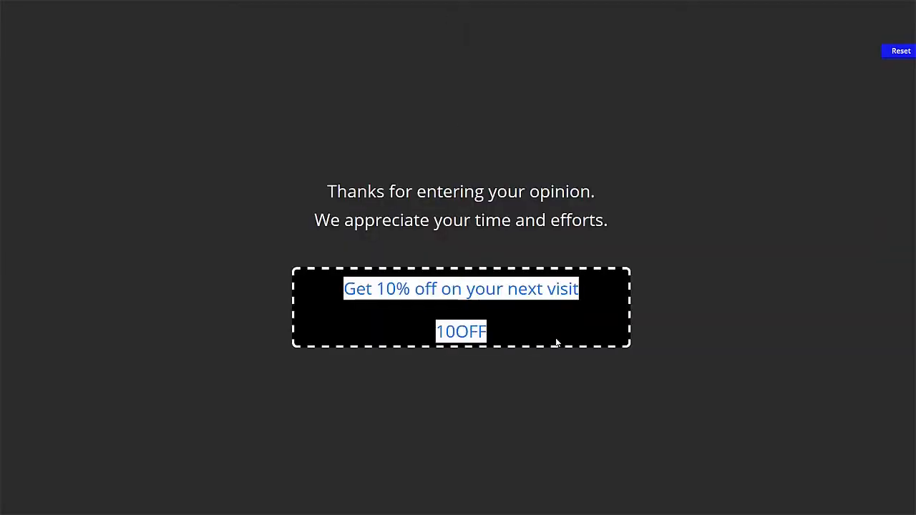
left_click(575, 333)
left_click_drag(489, 333, 449, 332)
left_click(449, 332)
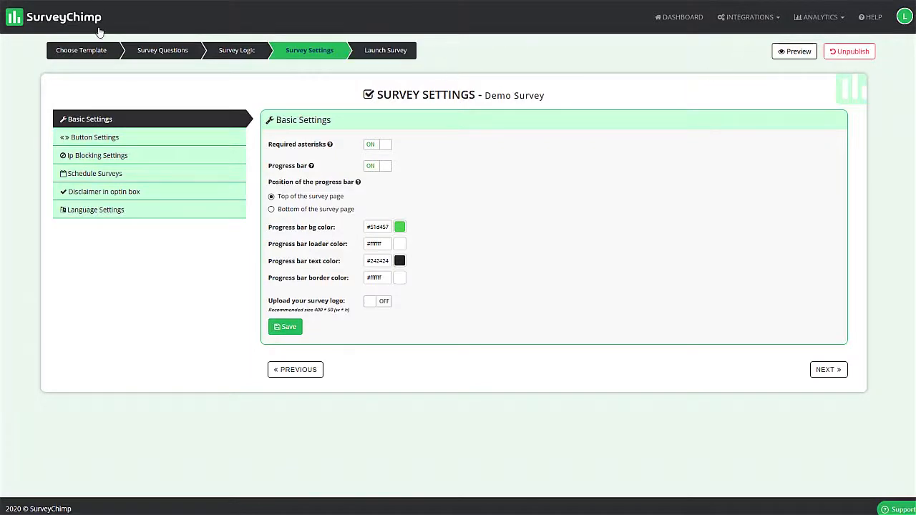
- Return to the dashboard and open the analytics of the Demo survey
left_click(687, 19)
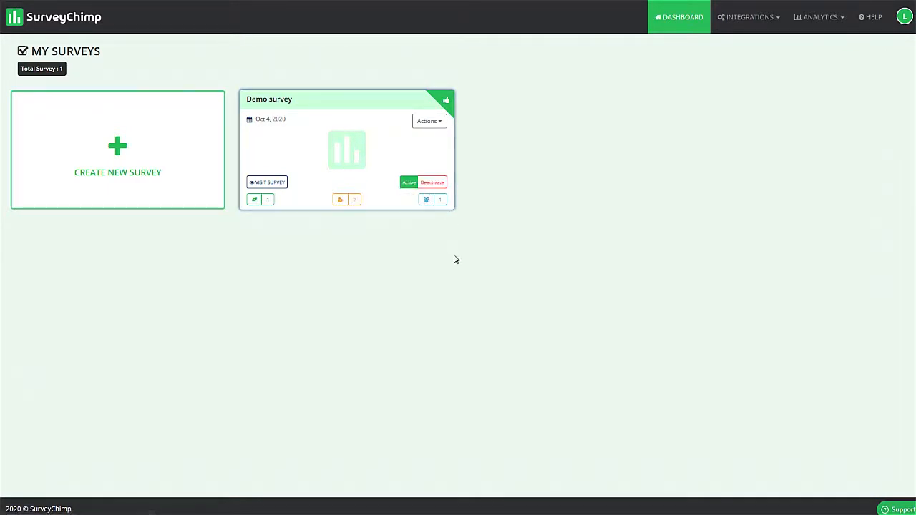
left_click(436, 122)
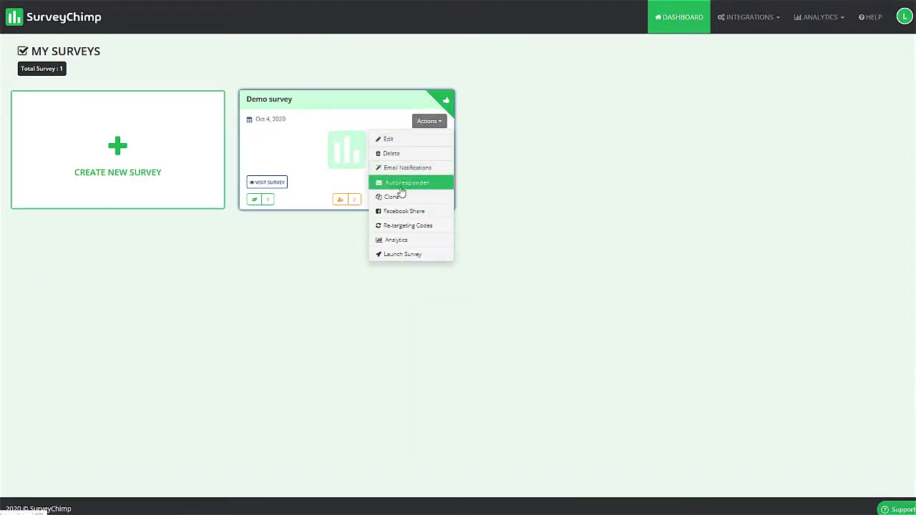
left_click(405, 246)
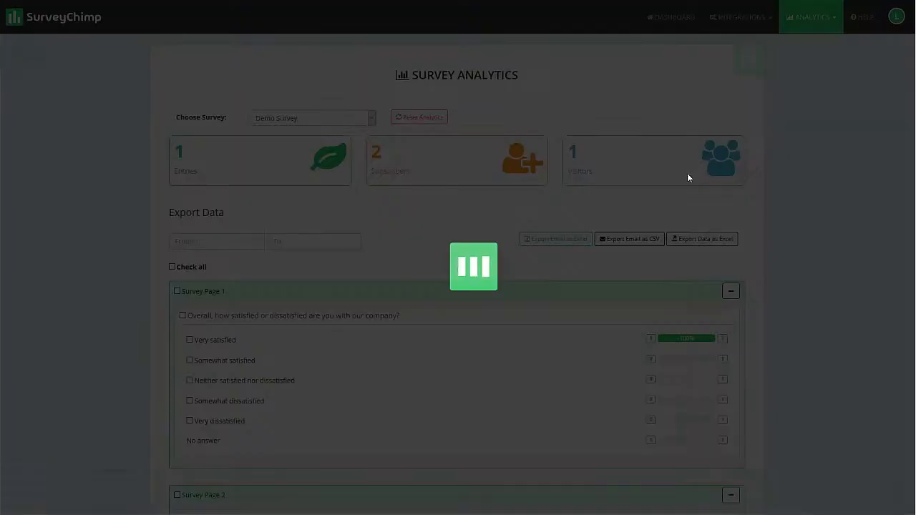
- Review the answers recorded for all three survey pages, including the written response to the comments question
scroll(172, 229, "down", 1)
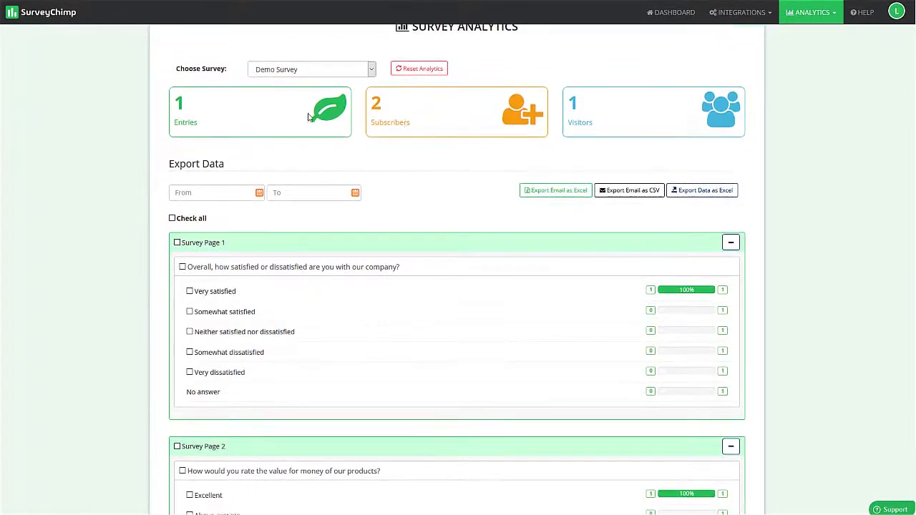
scroll(440, 264, "down", 3)
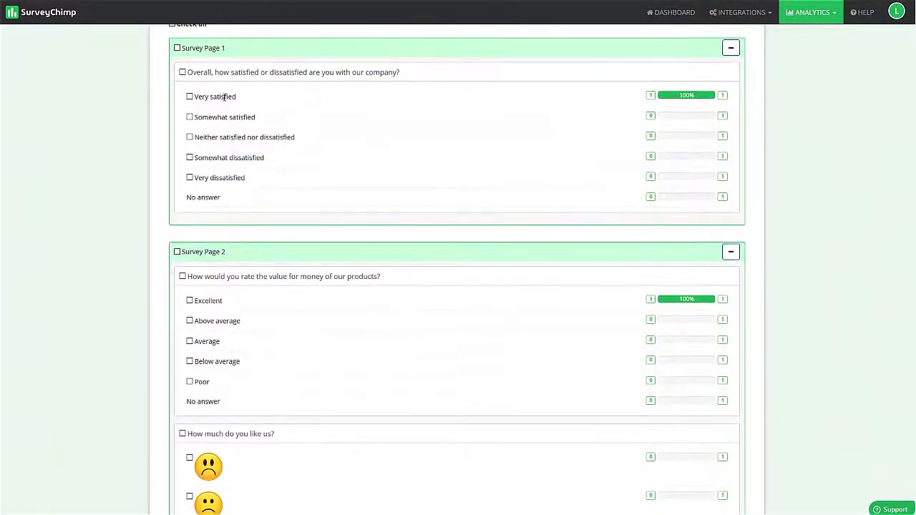
scroll(623, 106, "down", 5)
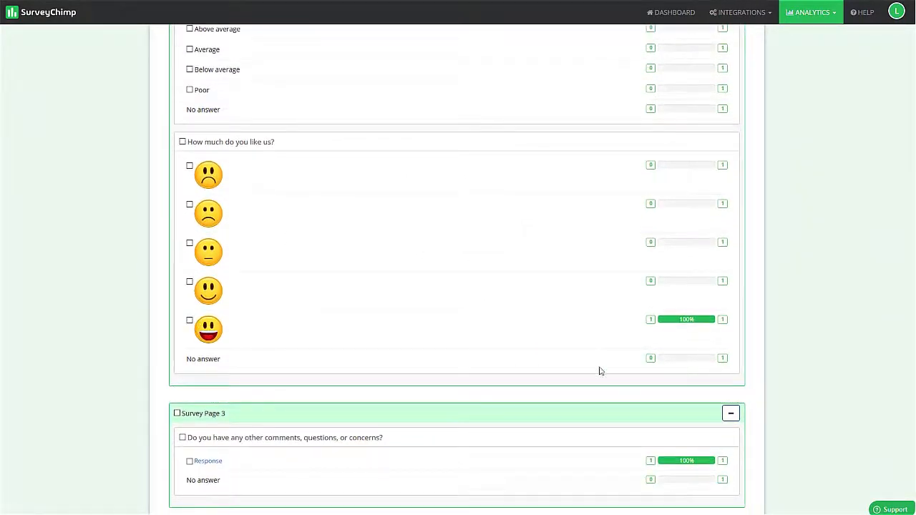
scroll(221, 467, "down", 1)
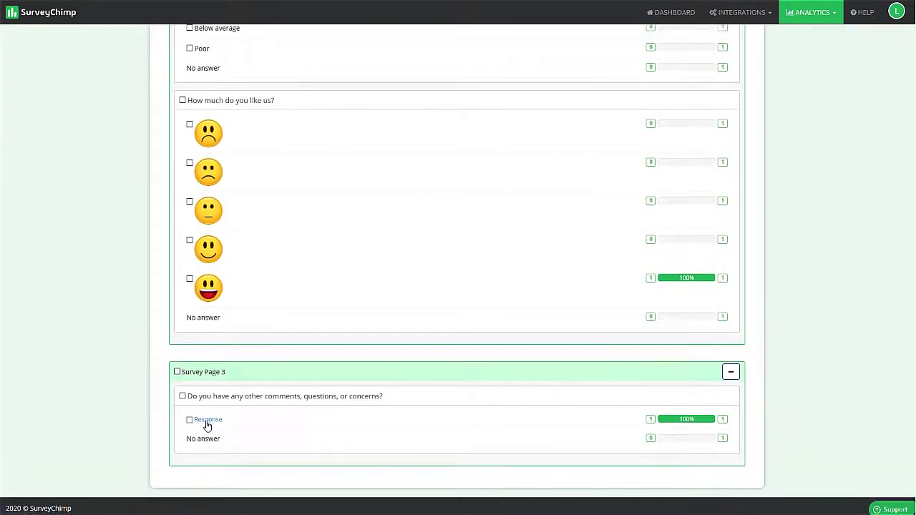
left_click(209, 422)
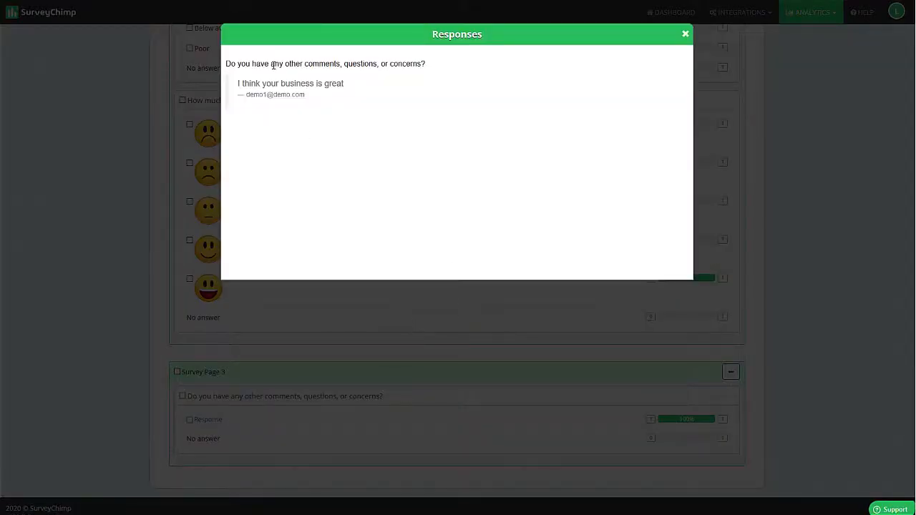
left_click(687, 35)
scroll(290, 200, "up", 10)
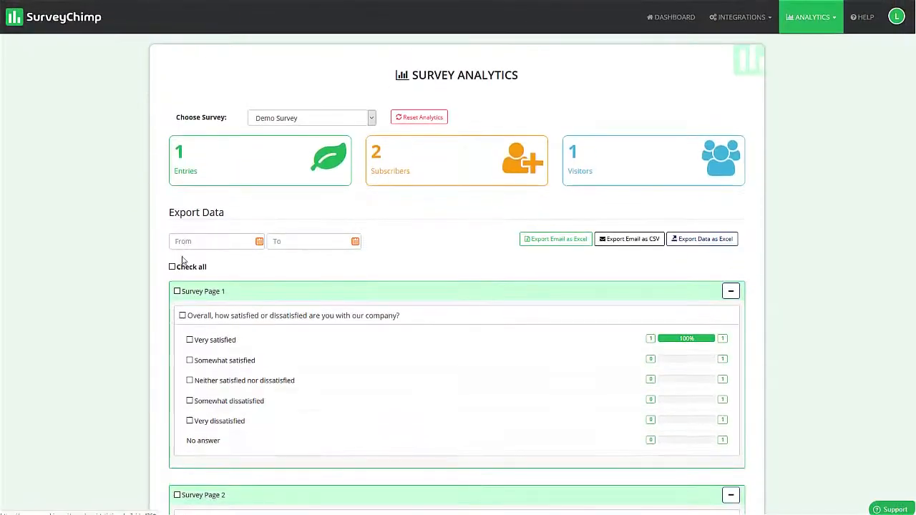
- Check all survey pages and answers and set the export date range from 2020-10-03 to 2020-10-05
left_click(172, 266)
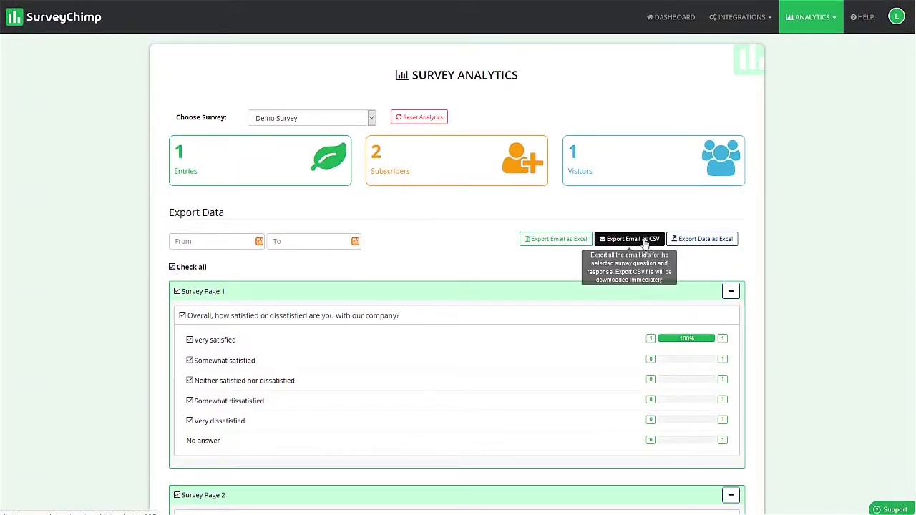
left_click(198, 242)
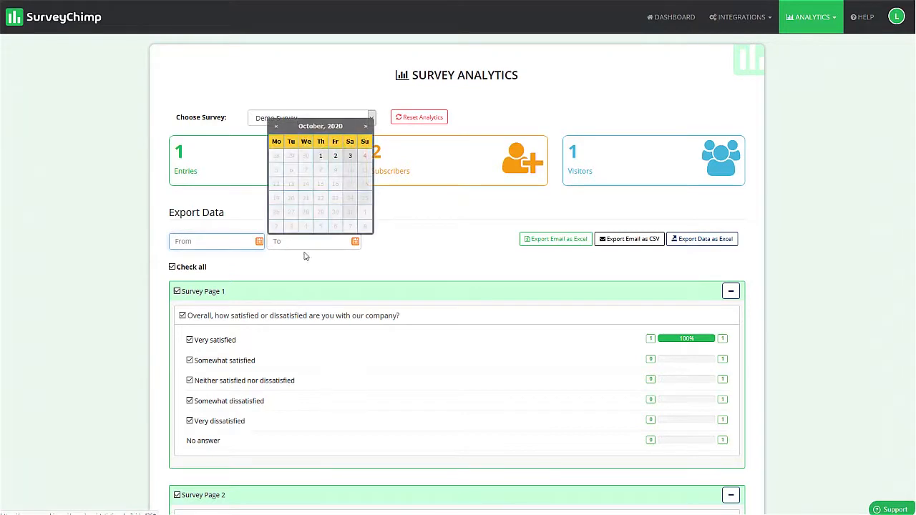
left_click(349, 156)
left_click(311, 245)
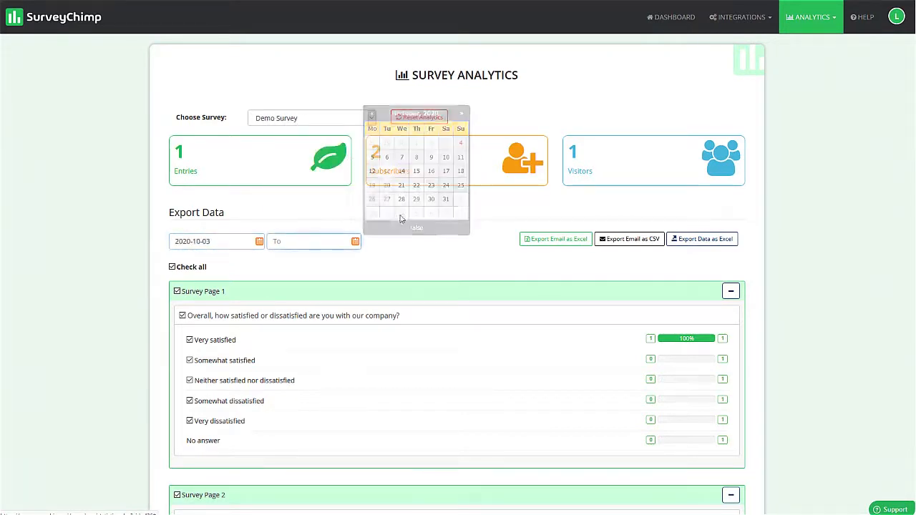
left_click(373, 157)
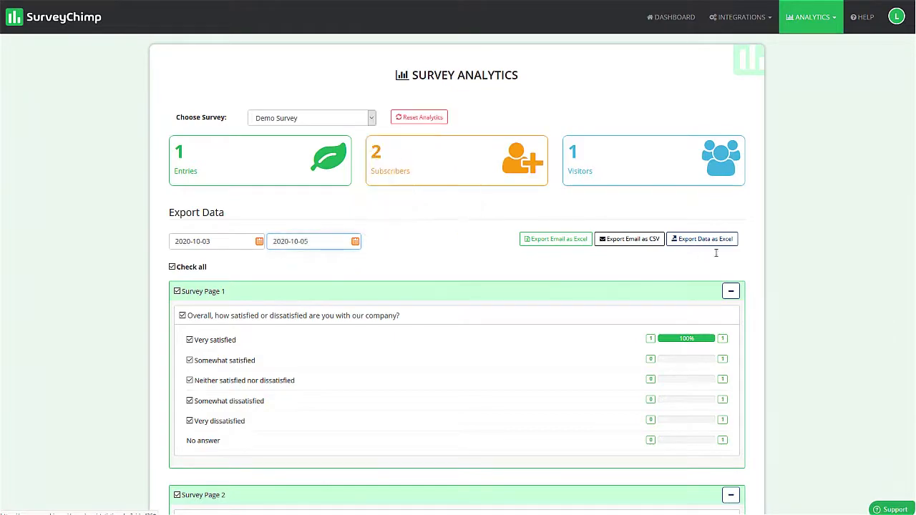
- Export the selected survey data as Excel and close the export request notice
left_click(704, 239)
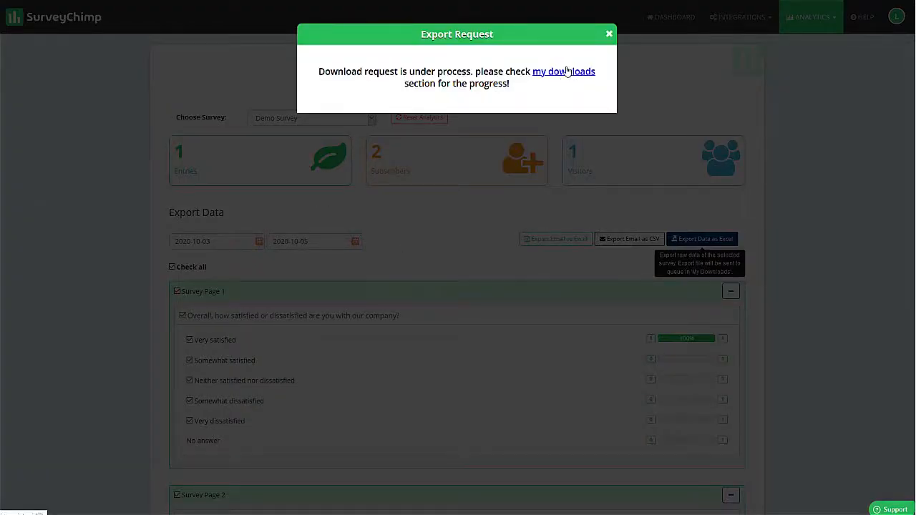
left_click(609, 34)
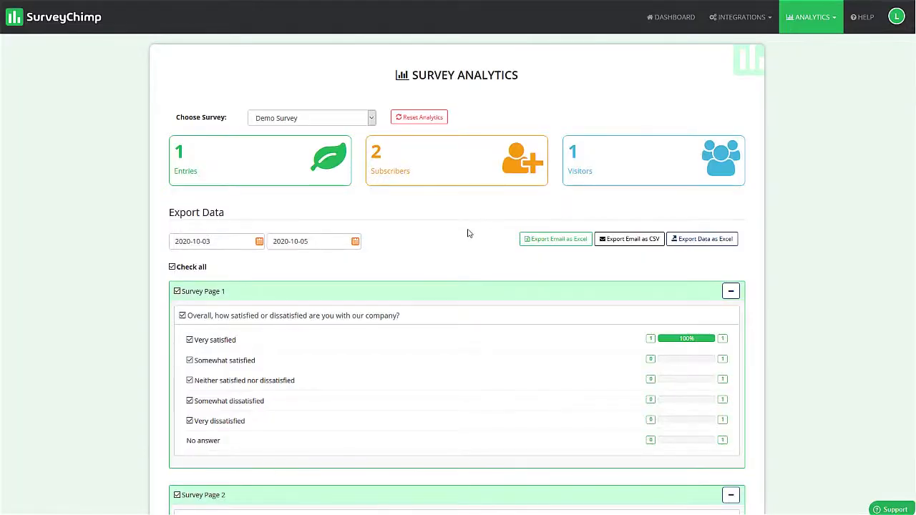
scroll(468, 230, "down", 5)
scroll(451, 244, "up", 5)
- Open the sentimental analysis from the dashboard, choose Demo Survey, and examine its positive, neutral and negative results
left_click(681, 16)
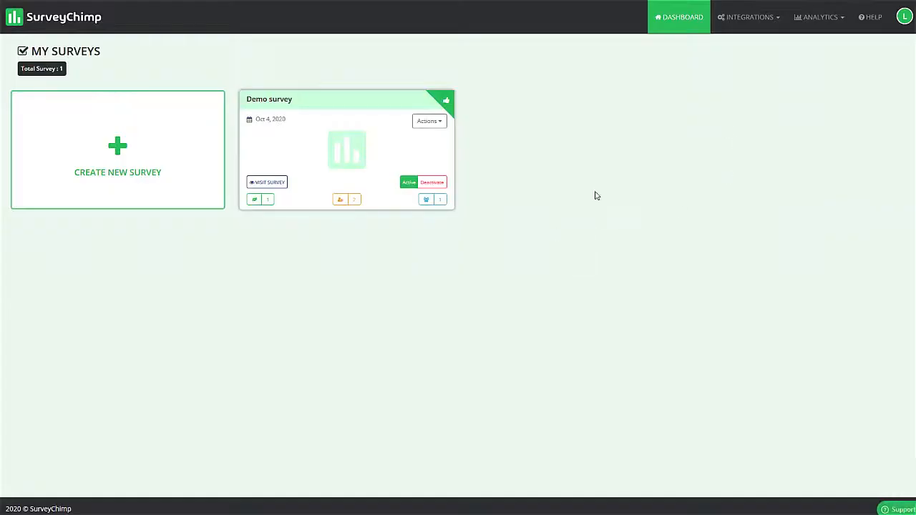
left_click(819, 17)
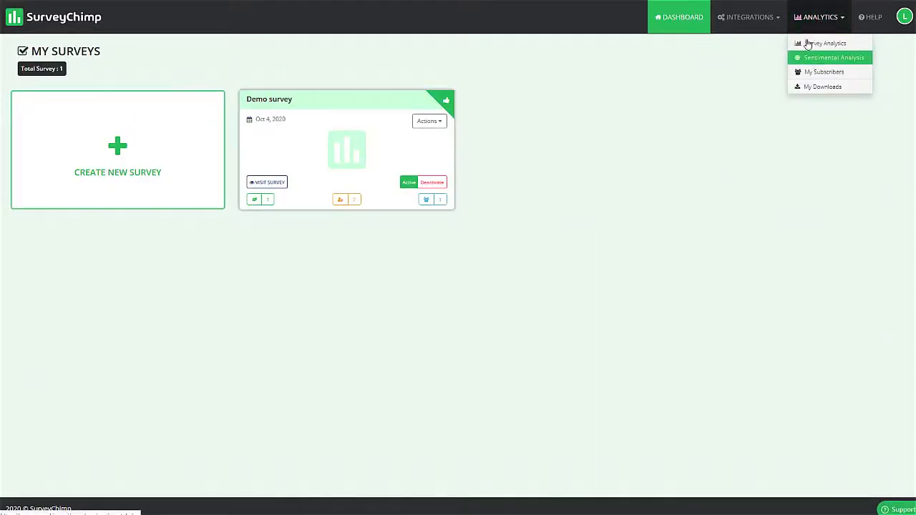
left_click(825, 59)
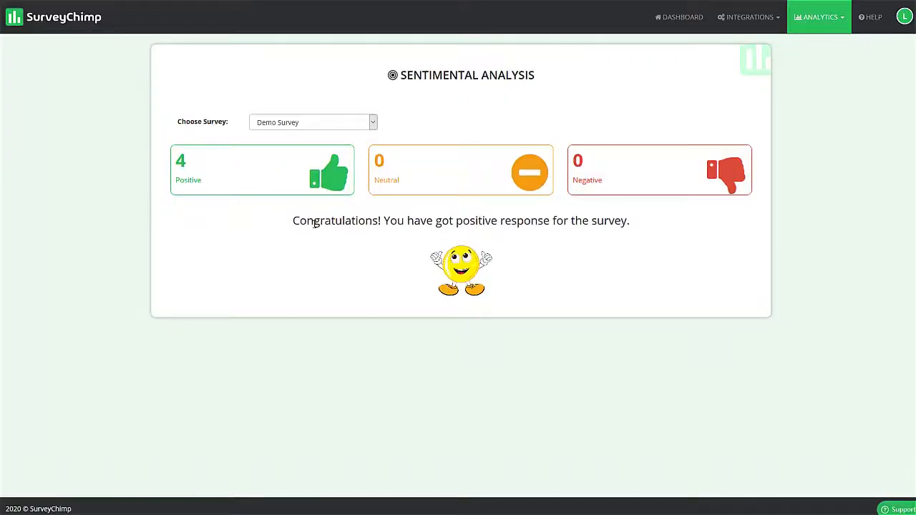
left_click(285, 126)
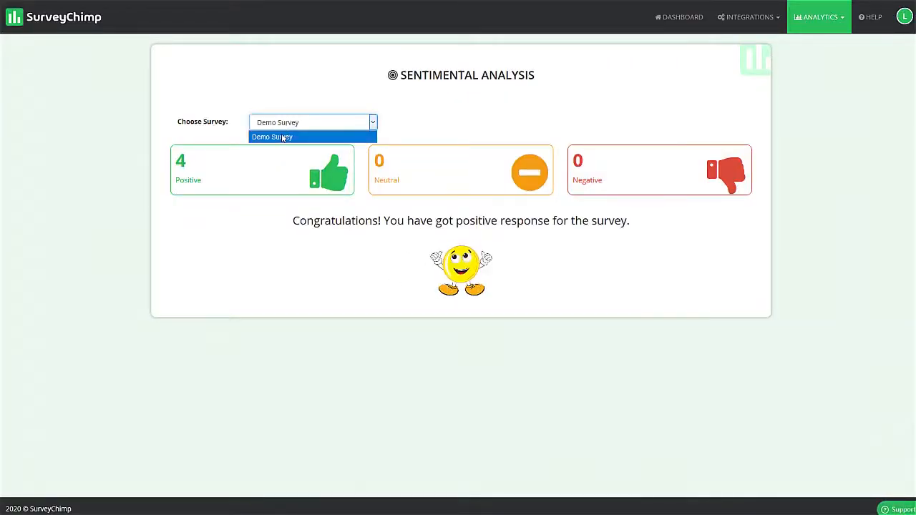
left_click(282, 137)
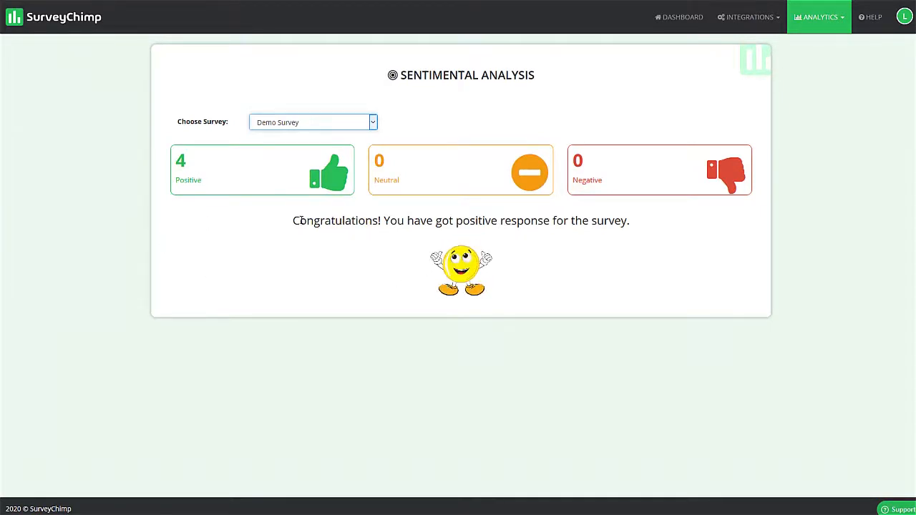
left_click_drag(300, 222, 670, 282)
left_click(672, 282)
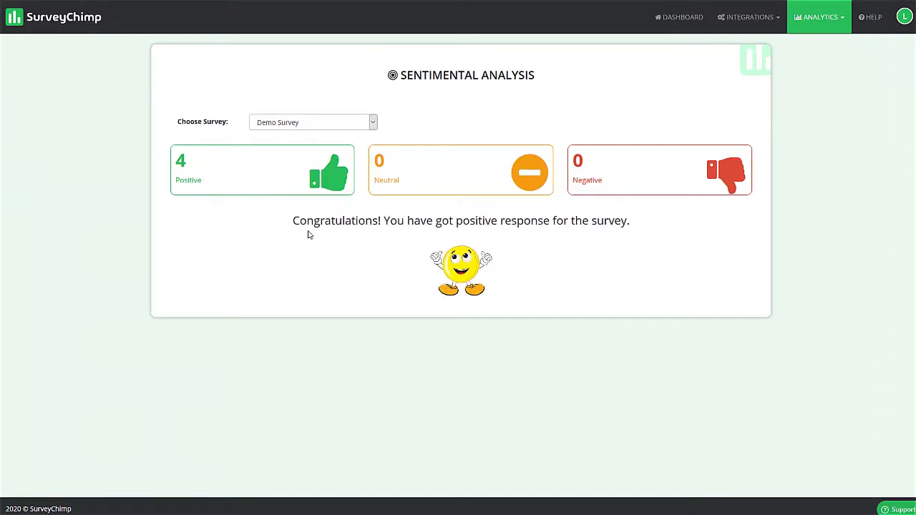
left_click_drag(280, 227, 555, 236)
left_click(628, 254)
- Return to the dashboard and open the API integrations page
left_click(678, 17)
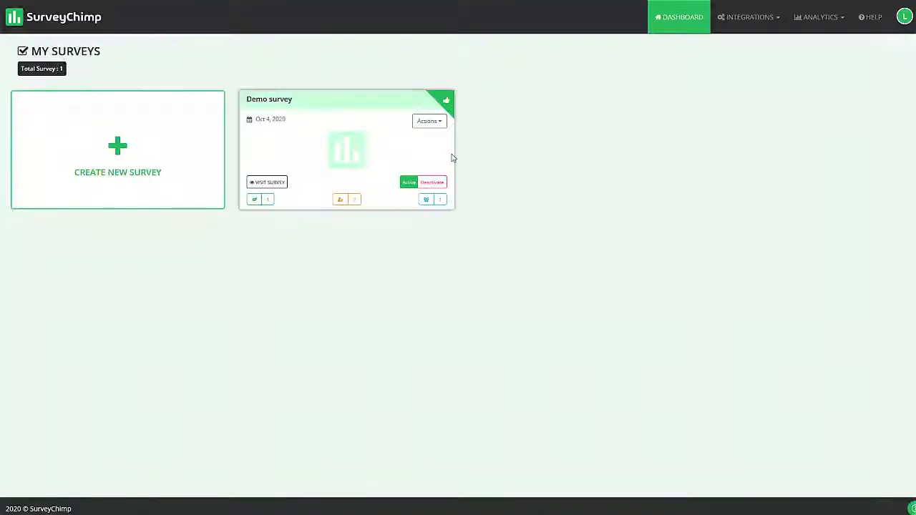
mouse_move(451, 108)
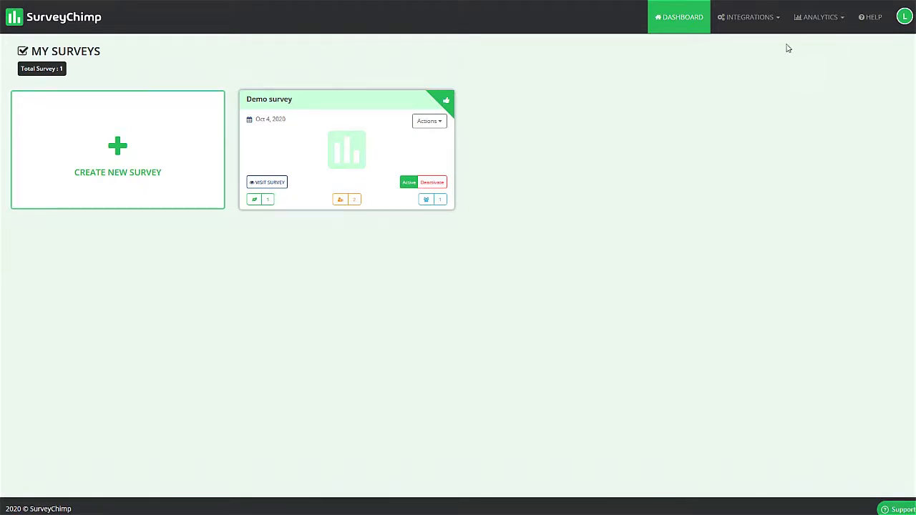
left_click(746, 16)
left_click(749, 40)
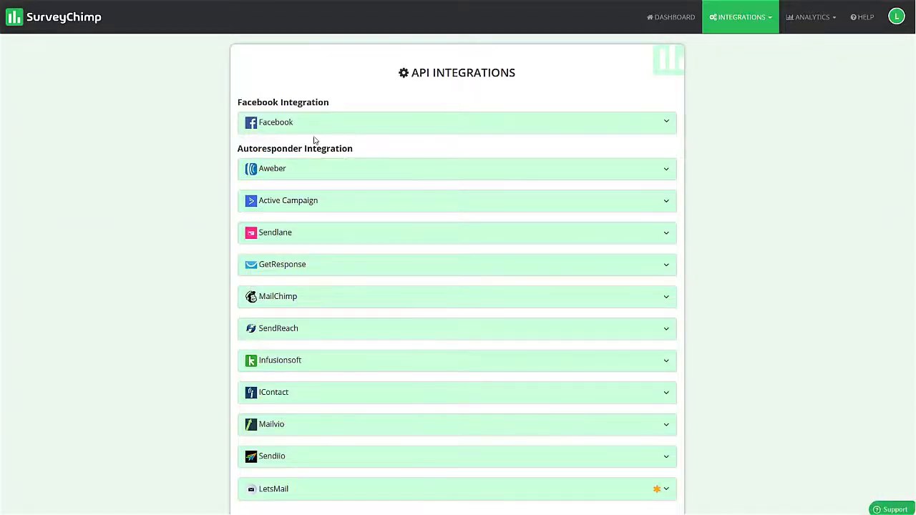
- Connect the Facebook integration by editing its previous settings and continuing with the Survey Chimp Test page selected
left_click(276, 129)
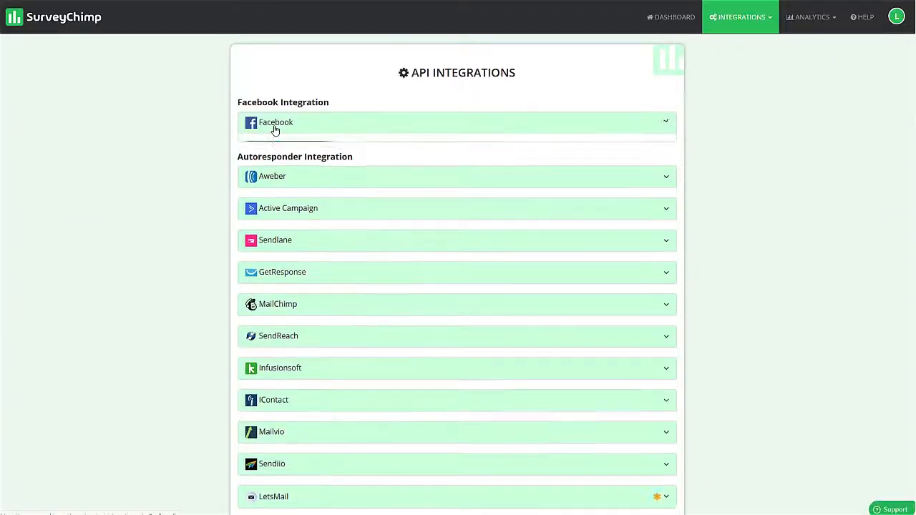
left_click(286, 151)
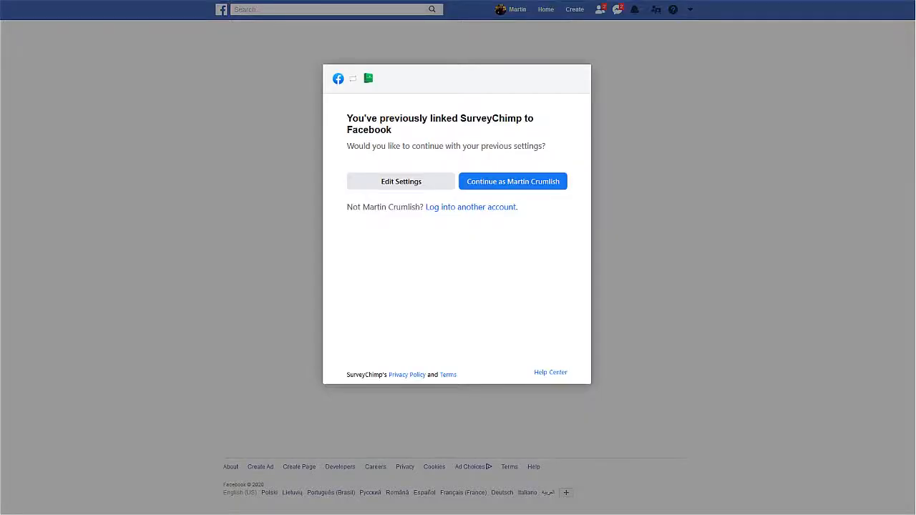
left_click(398, 180)
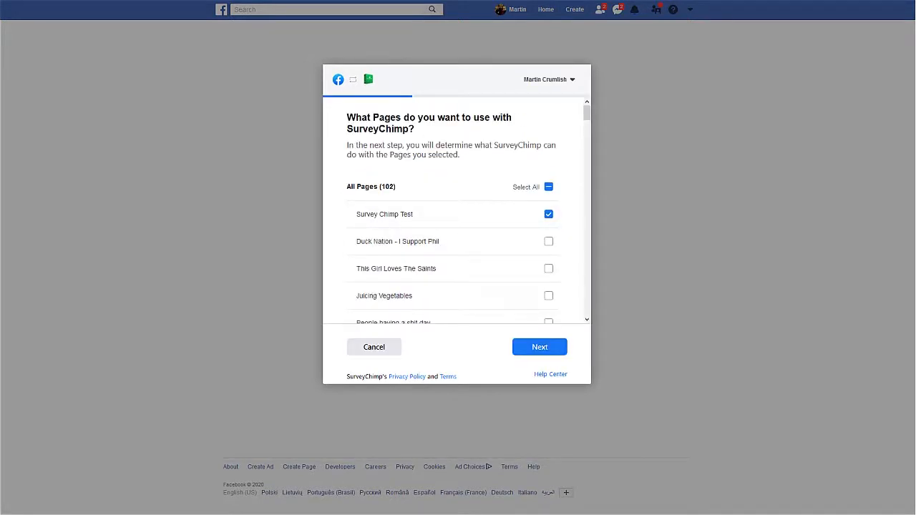
left_click(539, 347)
left_click(541, 311)
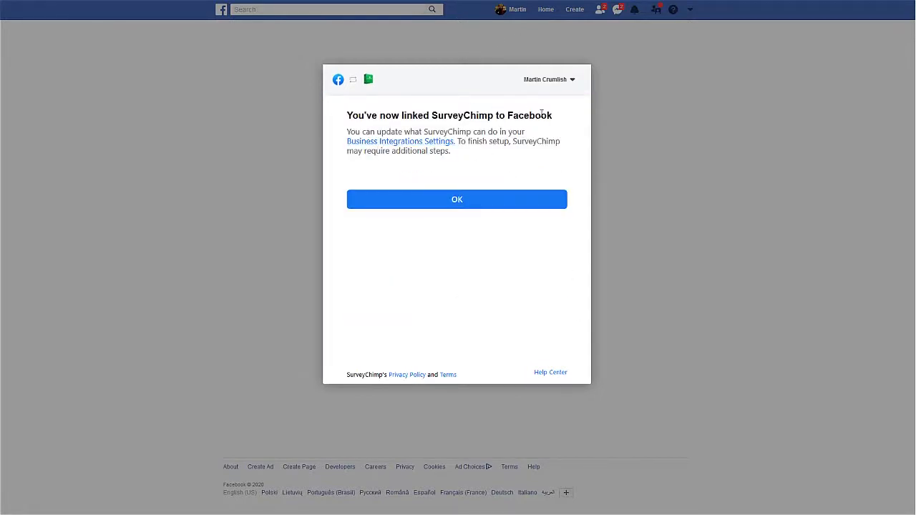
left_click(458, 208)
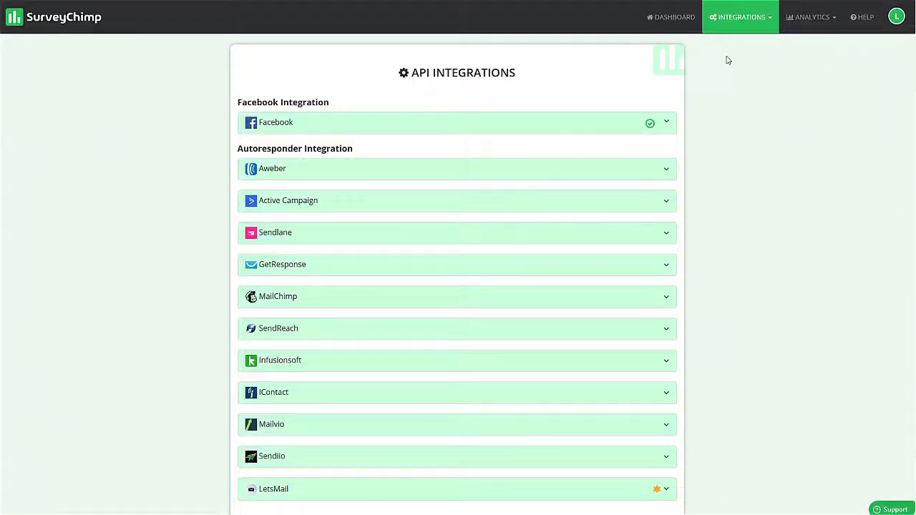
- Open the Demo survey's launch options and select the FB Messenger survey URL for the Survey Chimp Test page
left_click(665, 20)
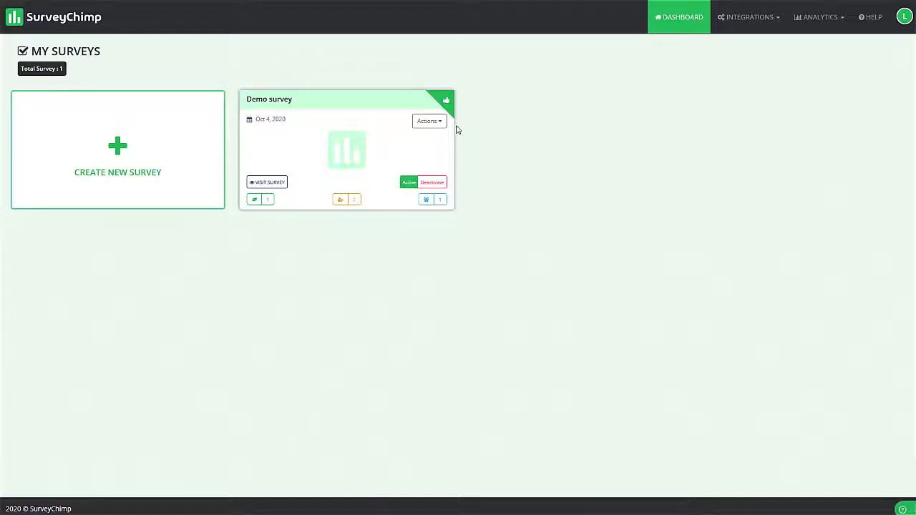
left_click(430, 121)
left_click(408, 256)
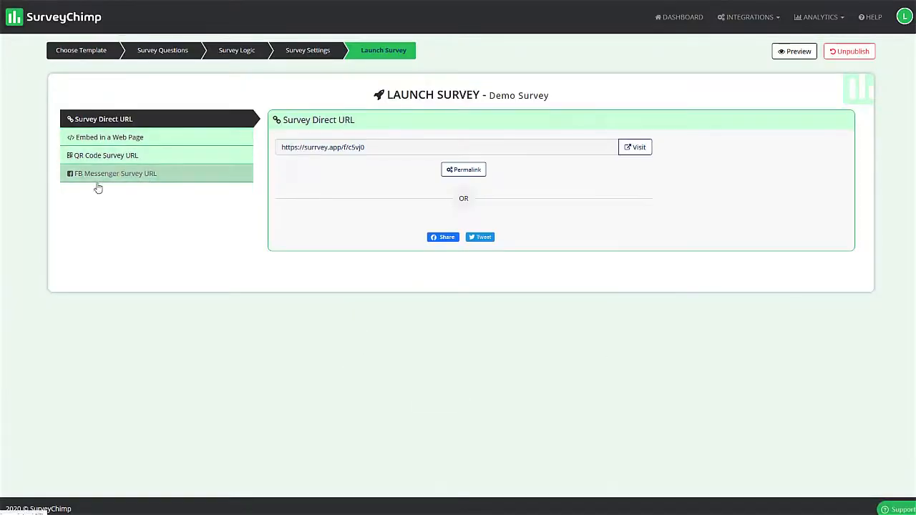
left_click(98, 178)
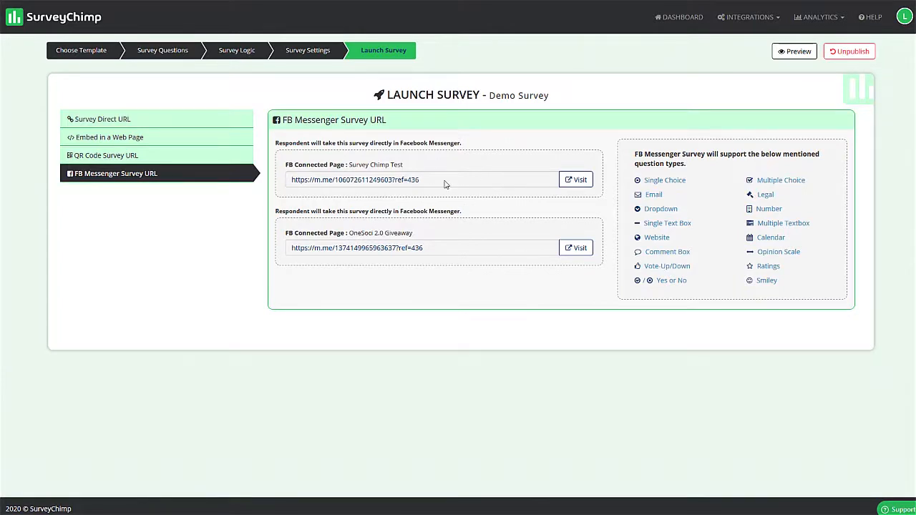
left_click_drag(453, 184, 292, 183)
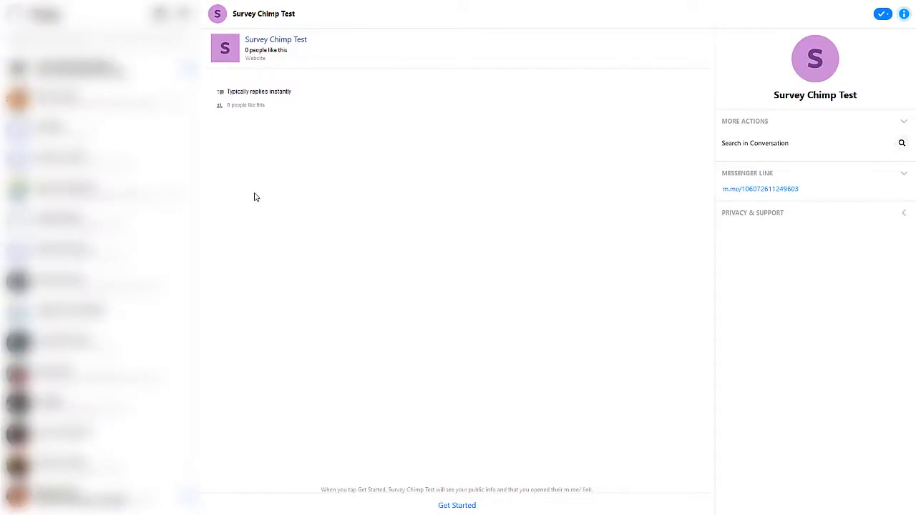
- Start the survey in Messenger and answer Very dissatisfied for satisfaction, Poor for value for money, and smiley0 for liking
left_click(469, 507)
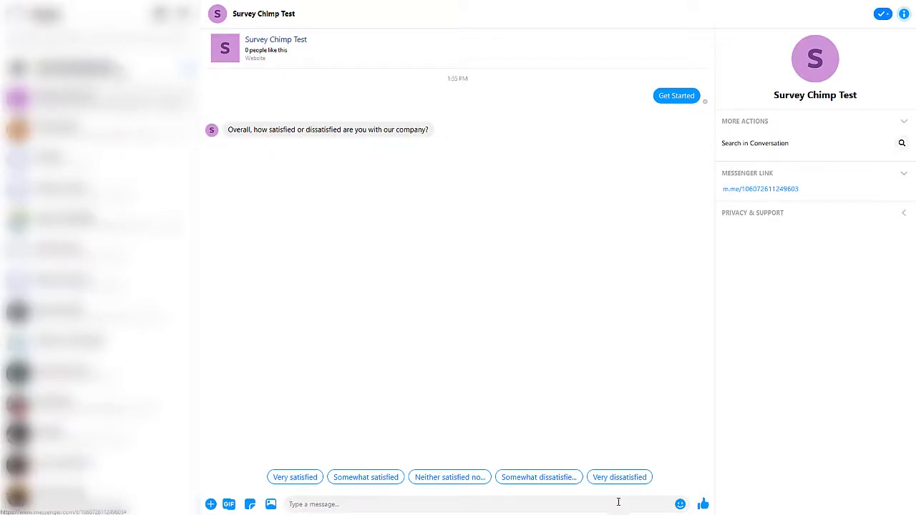
left_click(619, 477)
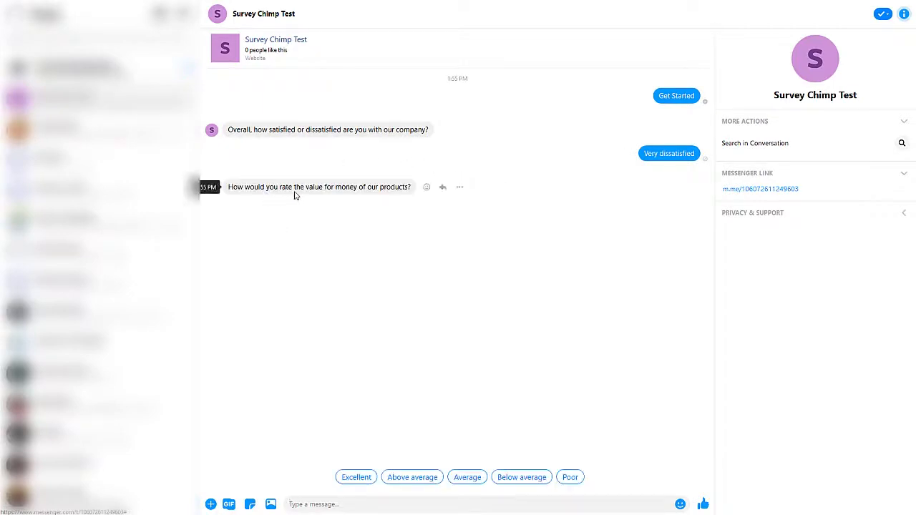
left_click(570, 477)
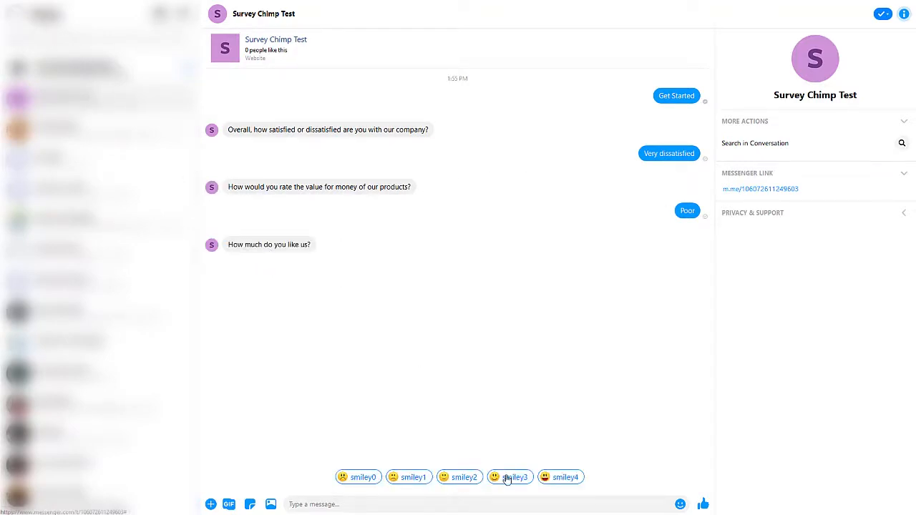
left_click(357, 478)
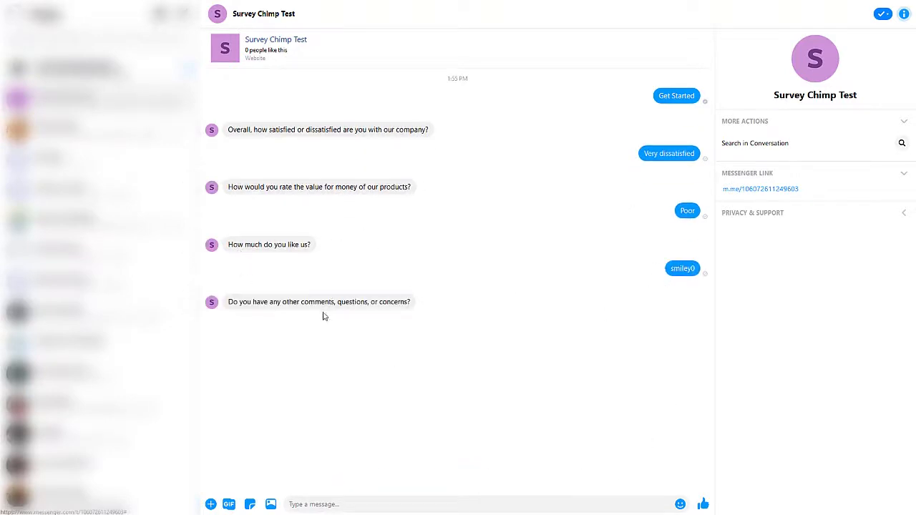
- Answer the comments question in Messenger with "your business is terrible" and send it
left_click(396, 504)
type("your business is terrible")
left_click(703, 505)
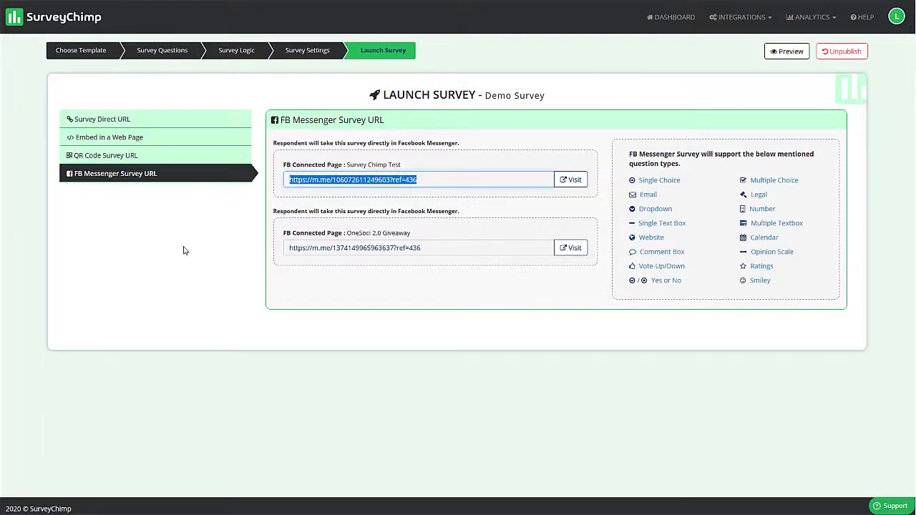
- Leave the survey's launch page for the dashboard and open the Demo survey's analytics
left_click(138, 237)
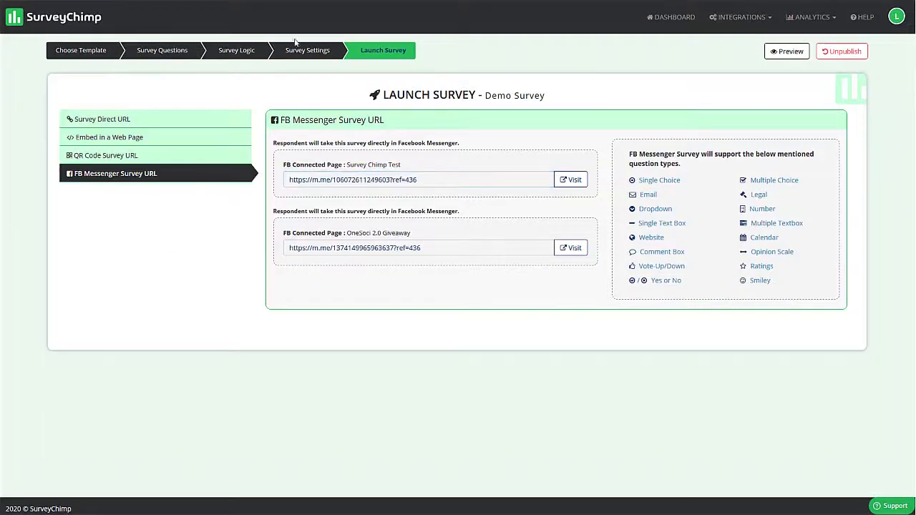
left_click(83, 57)
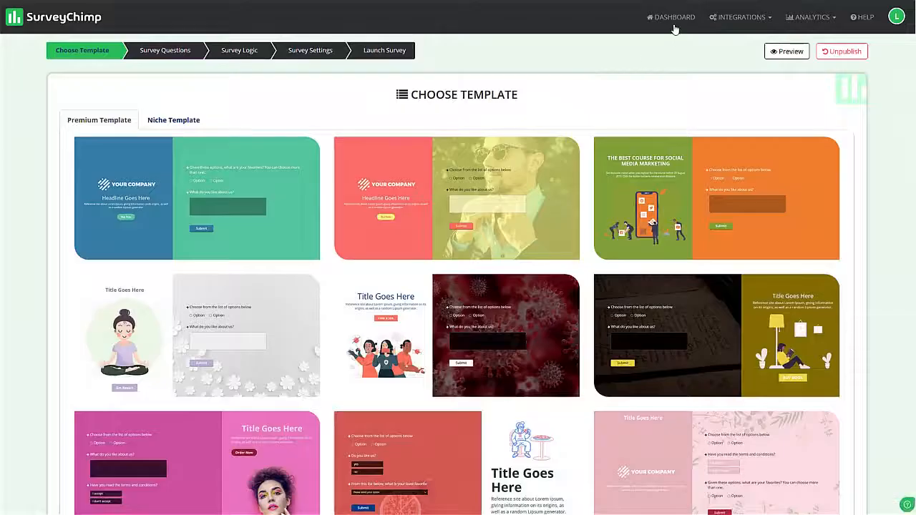
left_click(620, 9)
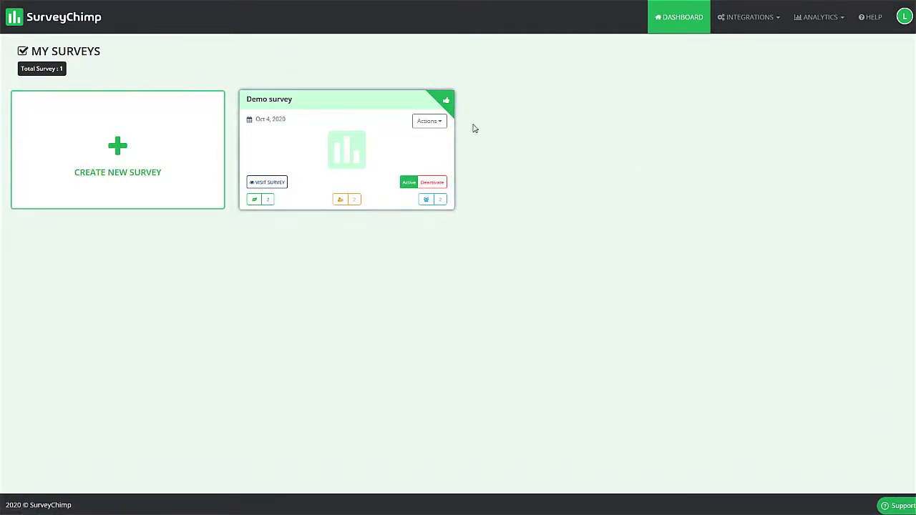
left_click(439, 124)
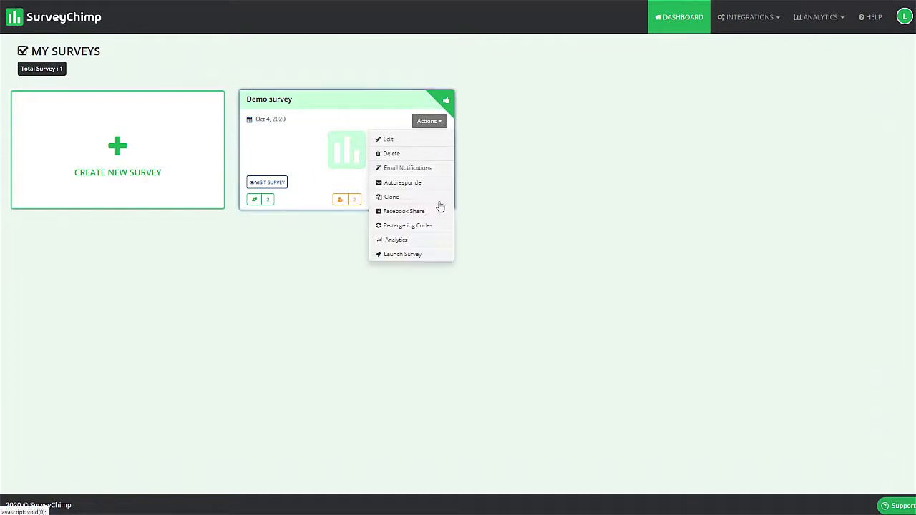
left_click(401, 240)
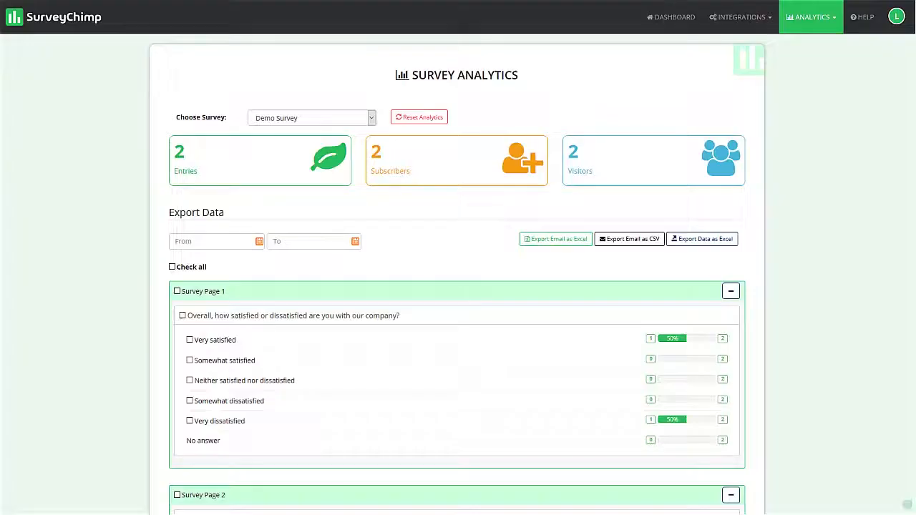
- Review the updated answers on all survey pages and the comment responses, and examine the survey's sentimental analysis
scroll(394, 184, "down", 1)
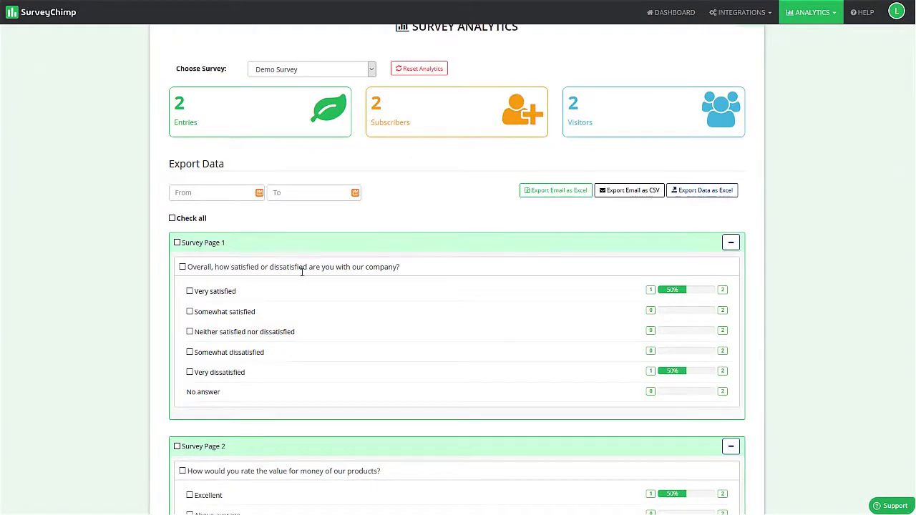
scroll(240, 327, "down", 1)
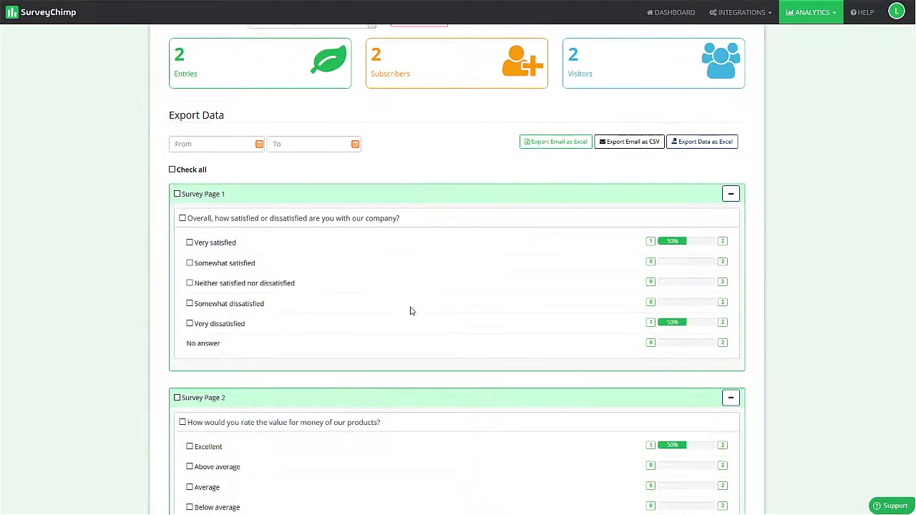
scroll(465, 372, "down", 2)
scroll(465, 358, "down", 3)
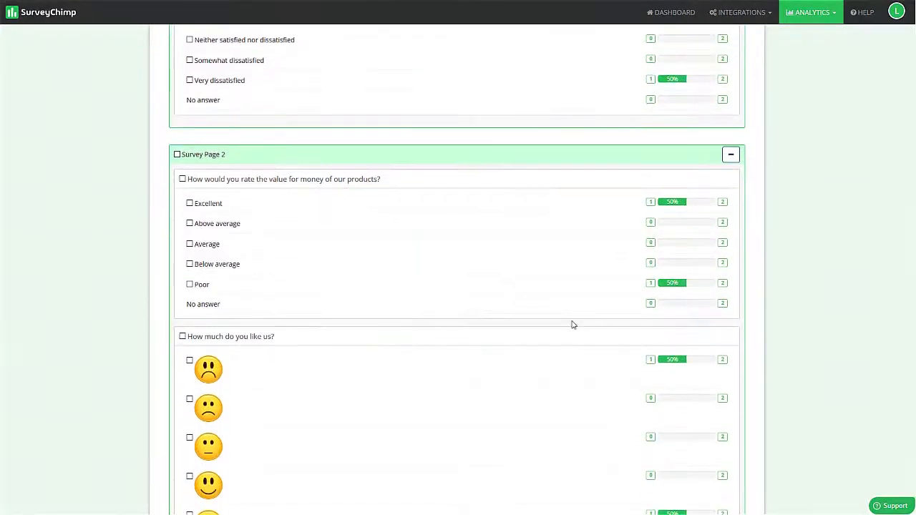
scroll(430, 324, "down", 5)
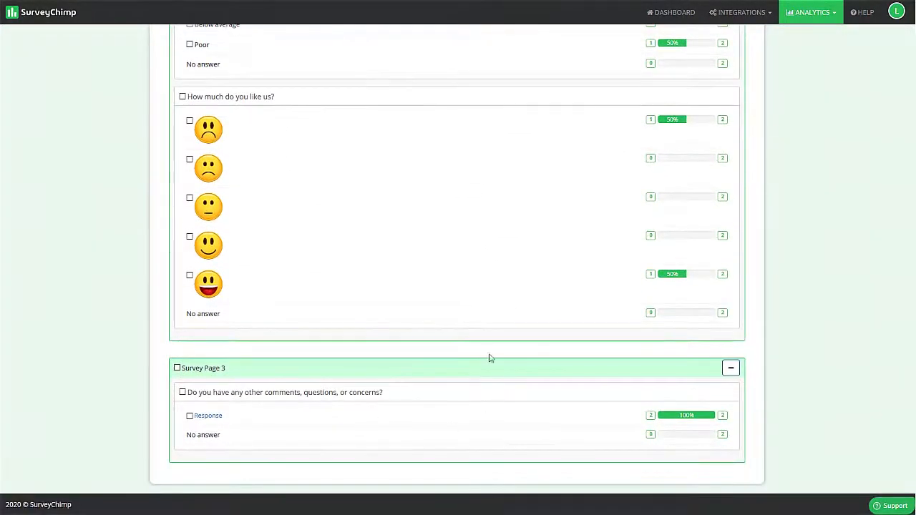
left_click(209, 417)
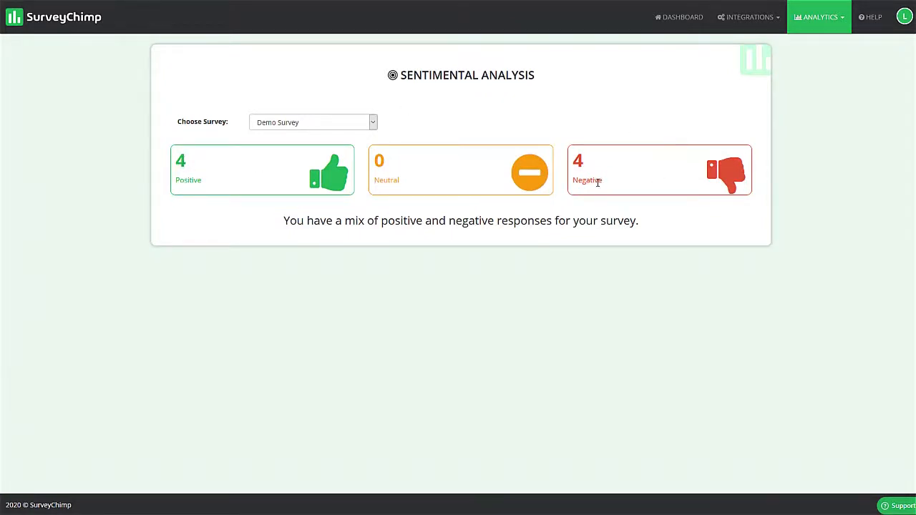
left_click_drag(597, 182, 589, 181)
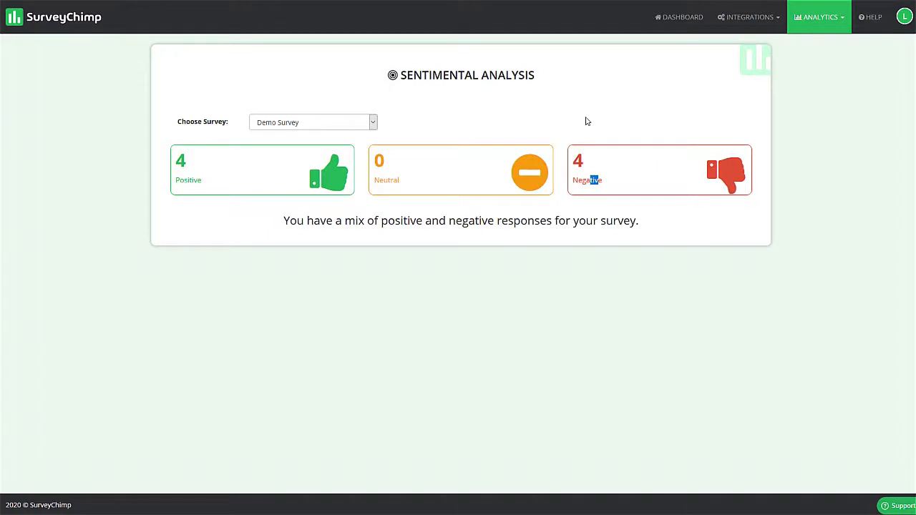